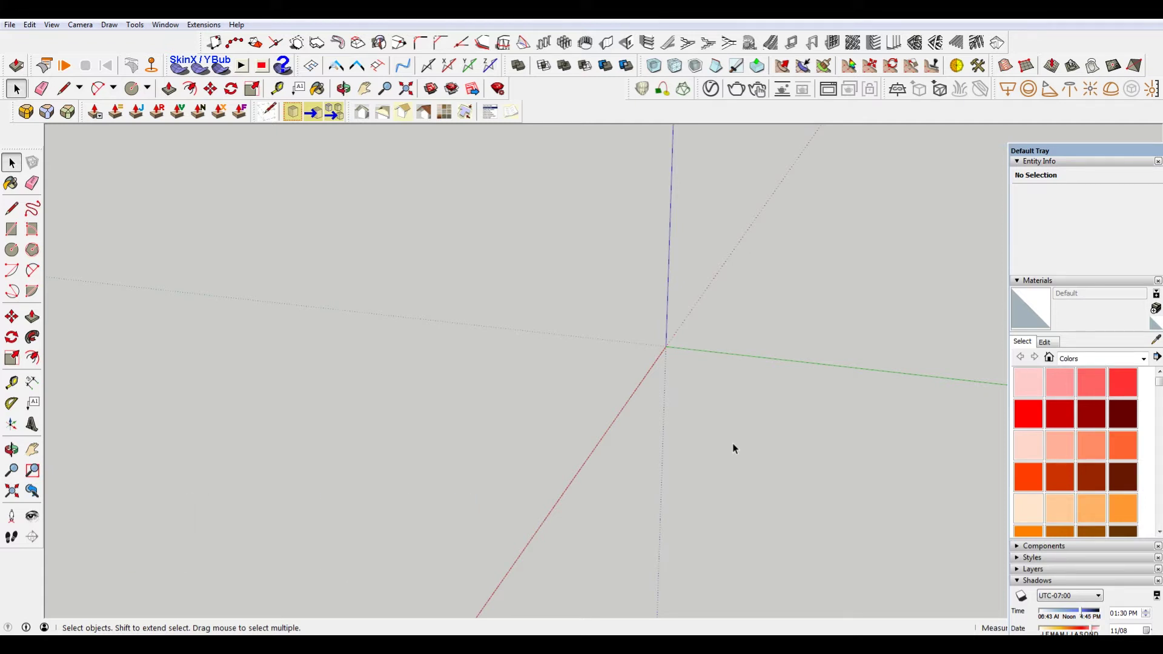
Step: Group all faces and edges of the extruded ellipse
mouse_move(703, 381)
middle_mouse_down()
mouse_move(823, 382)
mouse_move(797, 366)
mouse_move(778, 413)
mouse_move(501, 529)
mouse_move(489, 461)
middle_mouse_up()
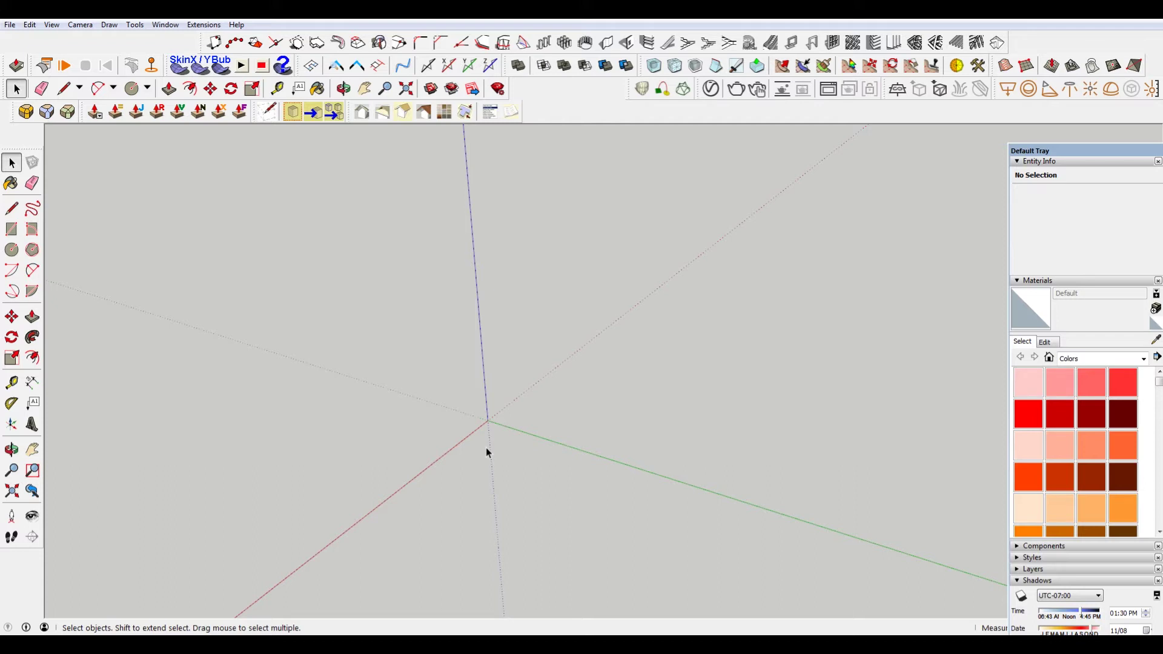
middle_click_drag(472, 379, 573, 448, "shift")
middle_click_drag(460, 414, 561, 346, "shift")
left_click(585, 283)
double_click(584, 284)
right_click(585, 283)
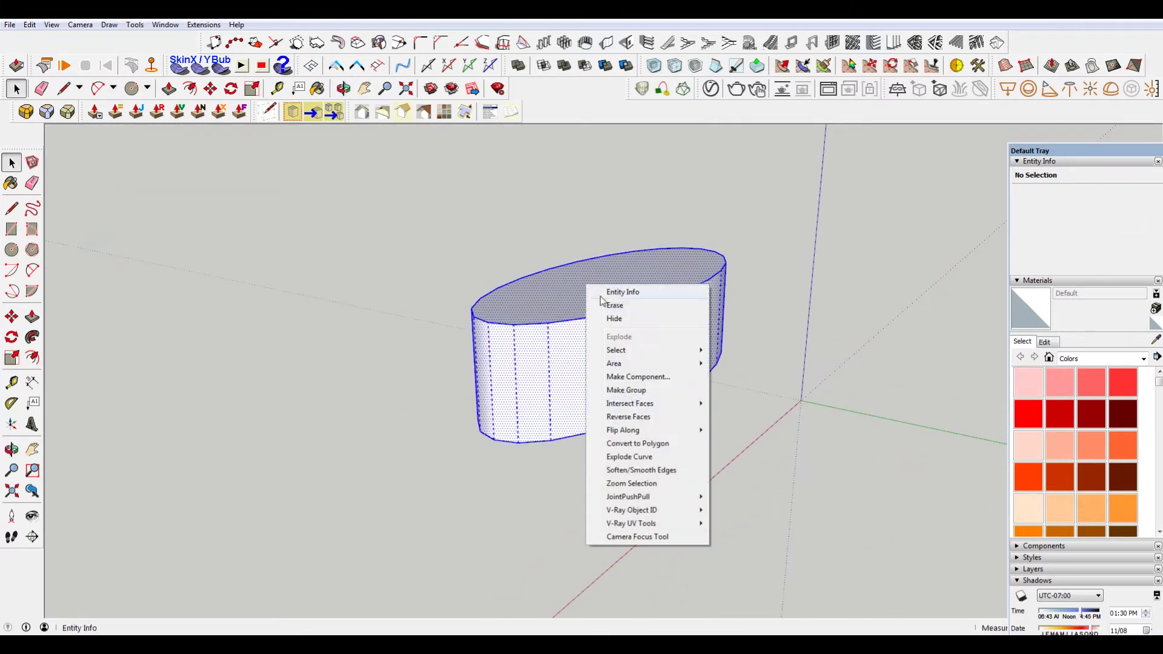
left_click(665, 391)
left_click(693, 408)
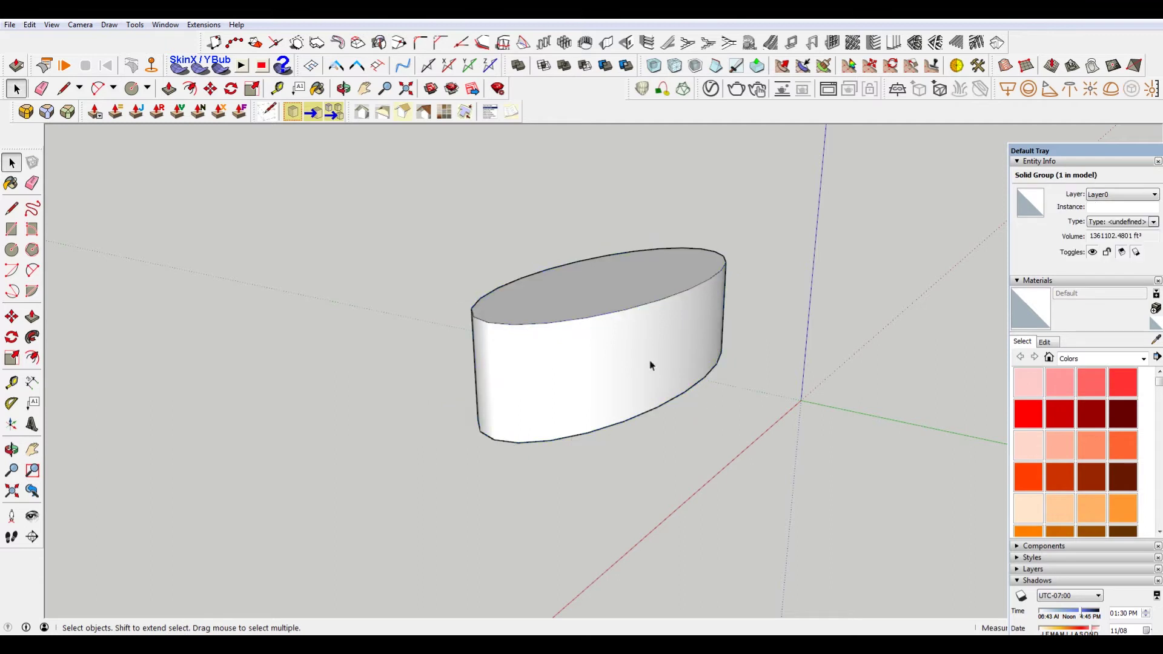
Step: Draw a flat circle on the ground plane near the origin, in front of the elliptical volume
middle_click_drag(651, 364, 646, 309)
key("c")
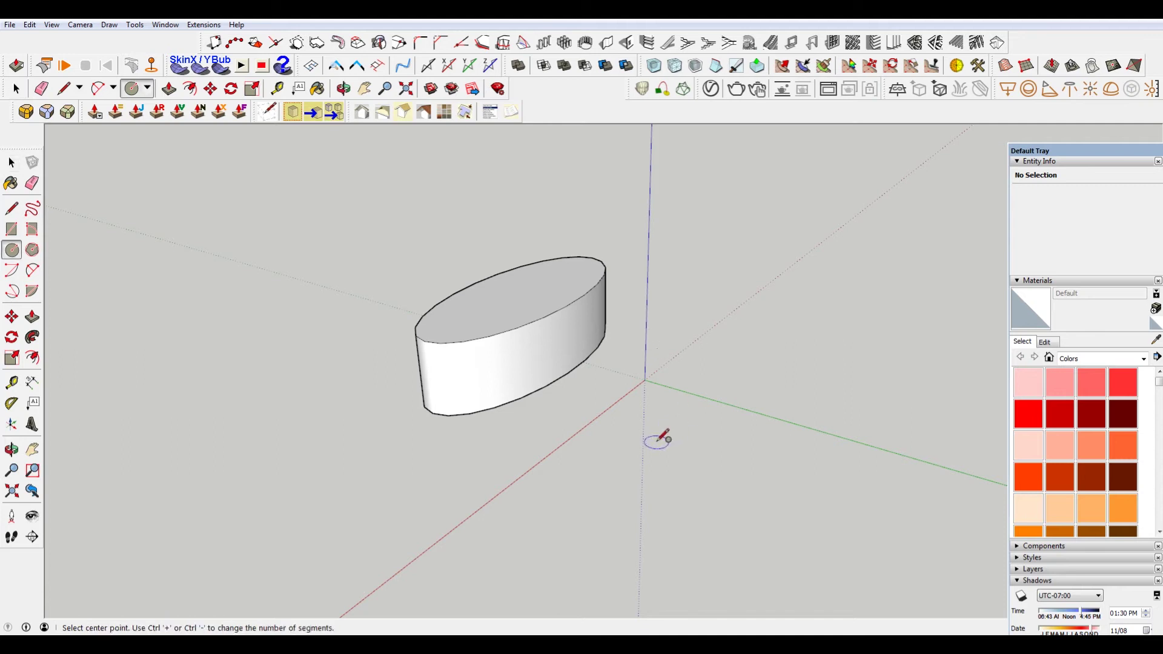
left_click(658, 441)
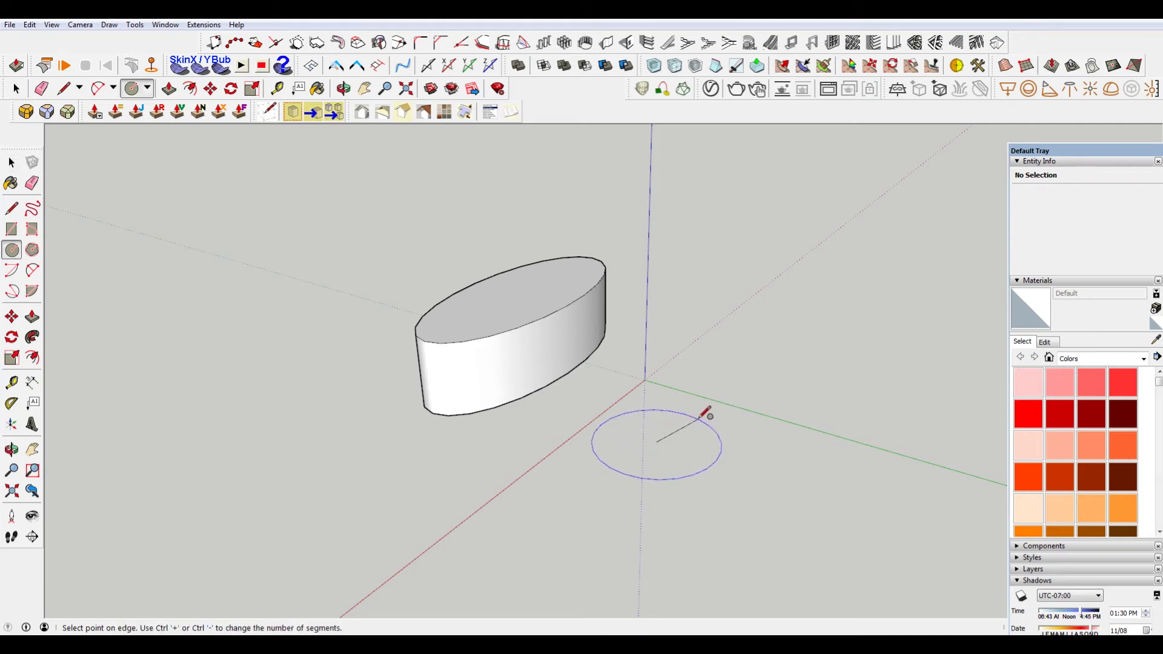
left_click(696, 414)
key("space")
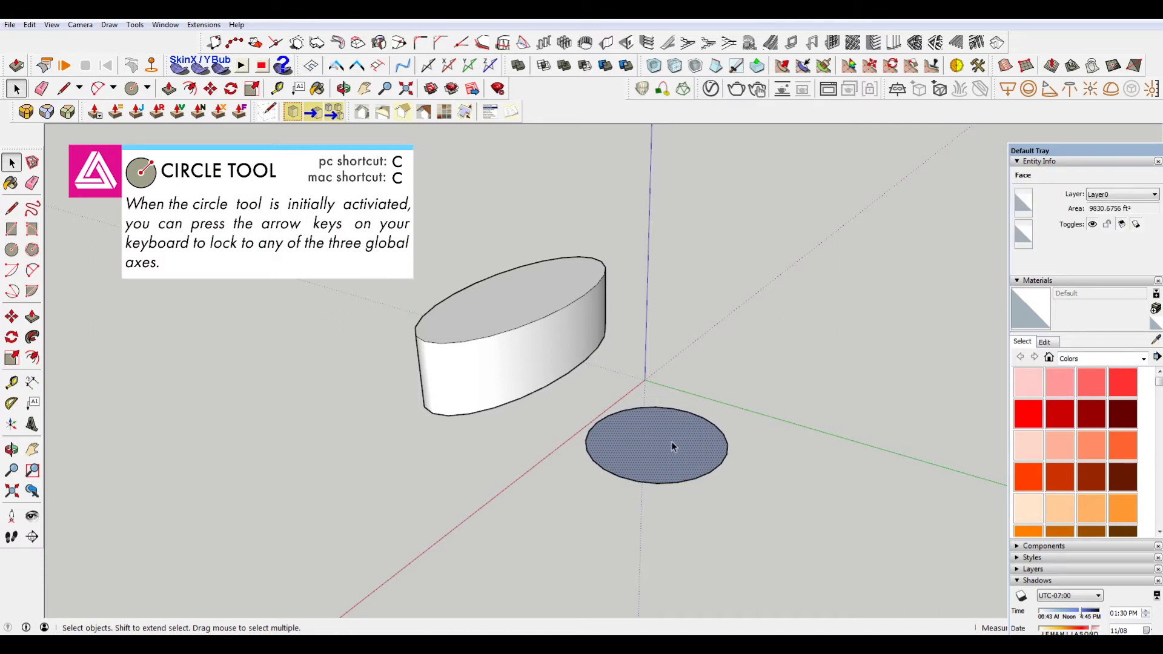
Step: Draw a vertical line up from the circle's center and a radius line from the center to the circle's edge
key("l")
scroll(680, 441, "up", 2)
left_click(643, 437)
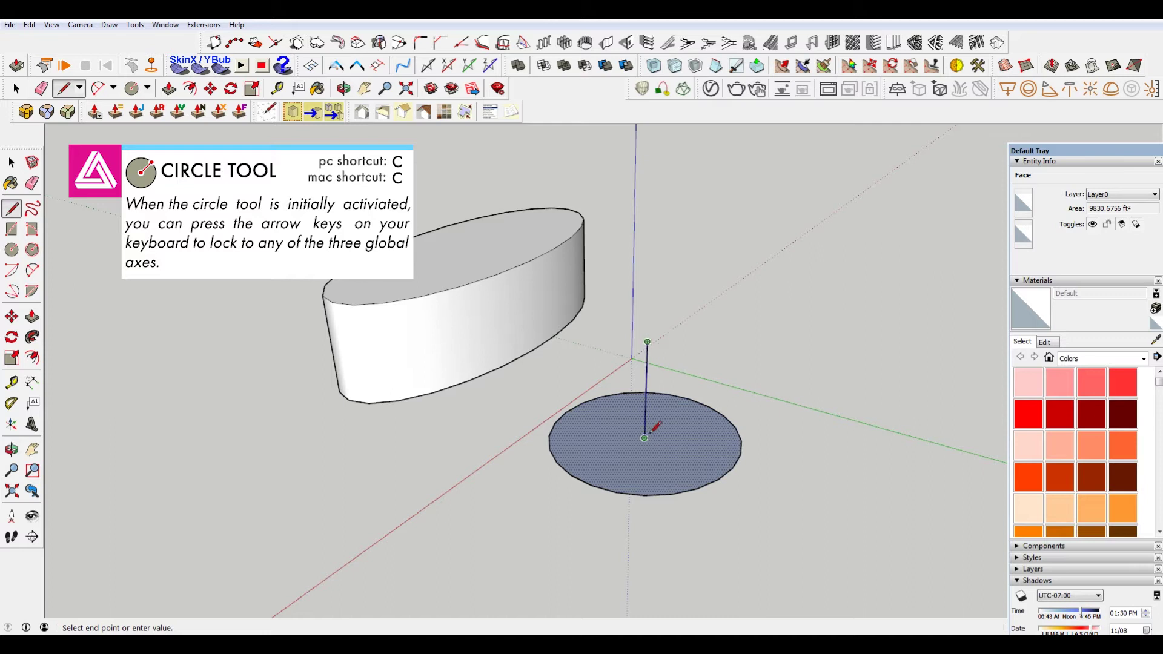
key("Escape")
left_click(741, 454)
Step: Draw a two-point arc from the vertical line's upper end to the radius line's outer end, forming a quarter-circle profile
key("a")
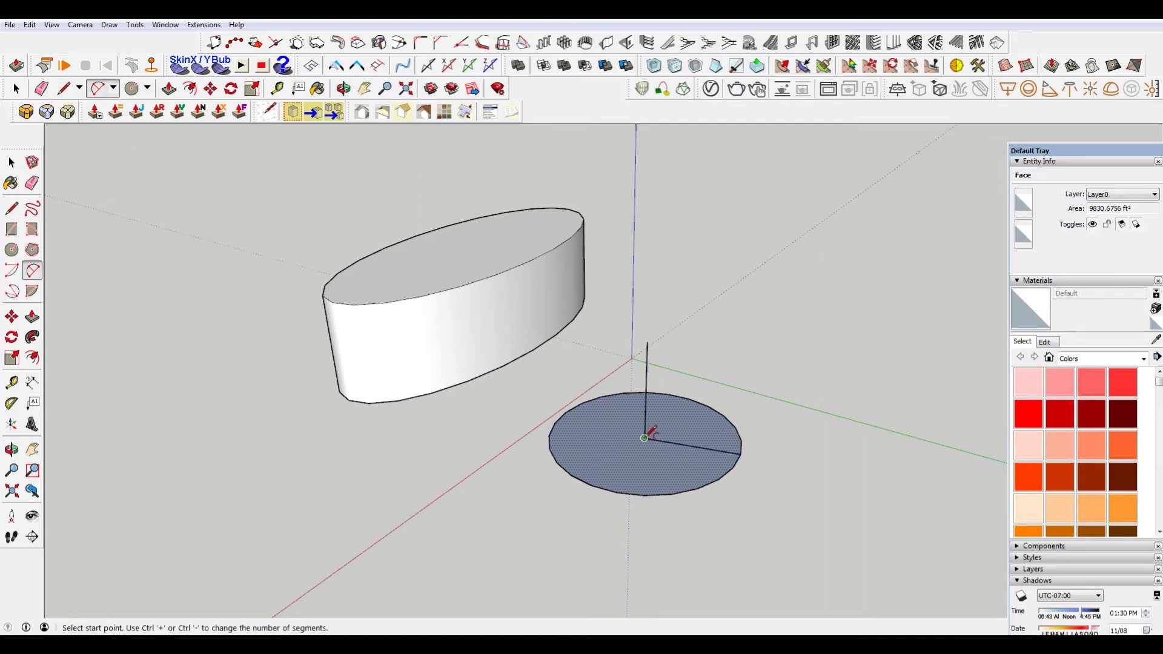
left_click(647, 342)
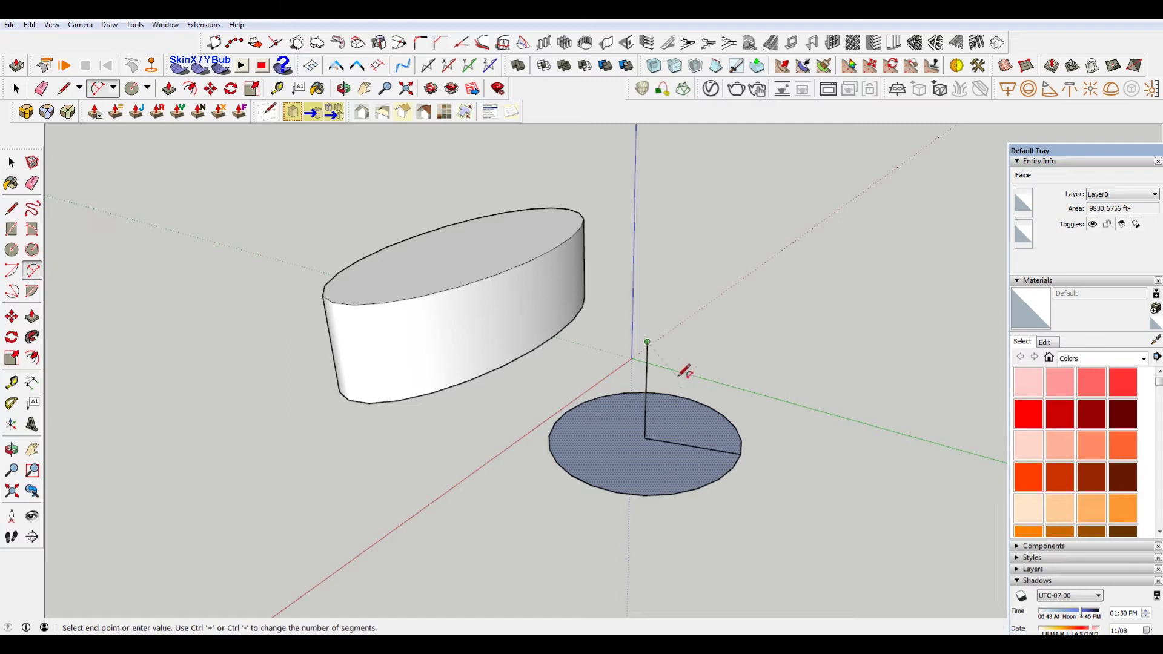
left_click(741, 453)
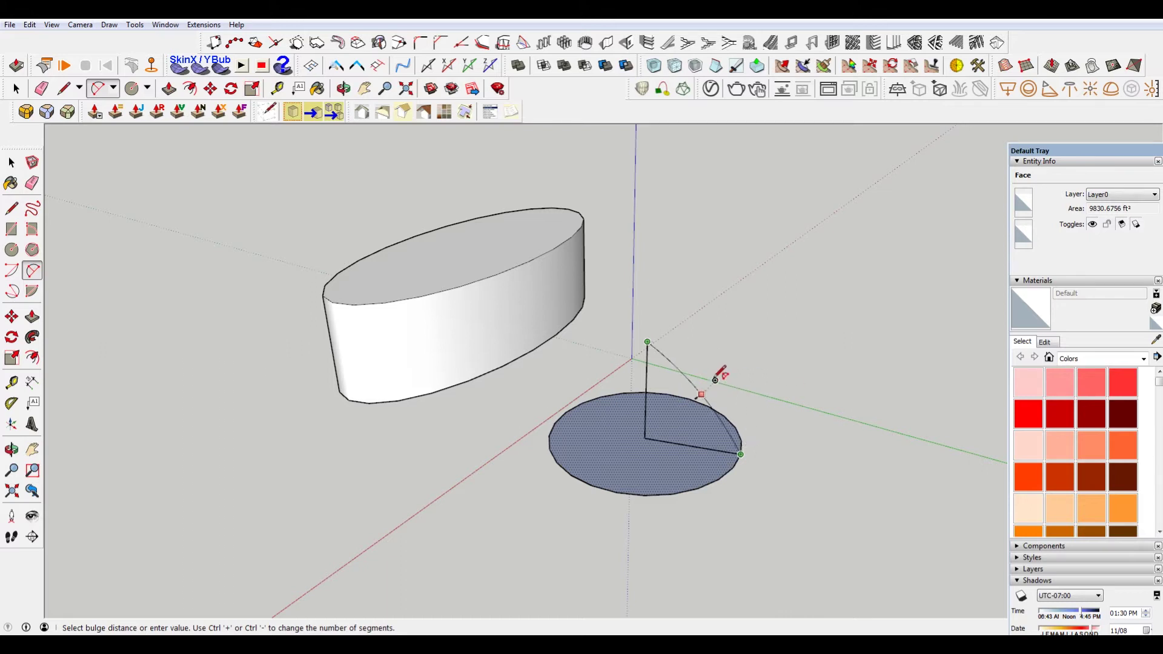
scroll(705, 354, "up", 3)
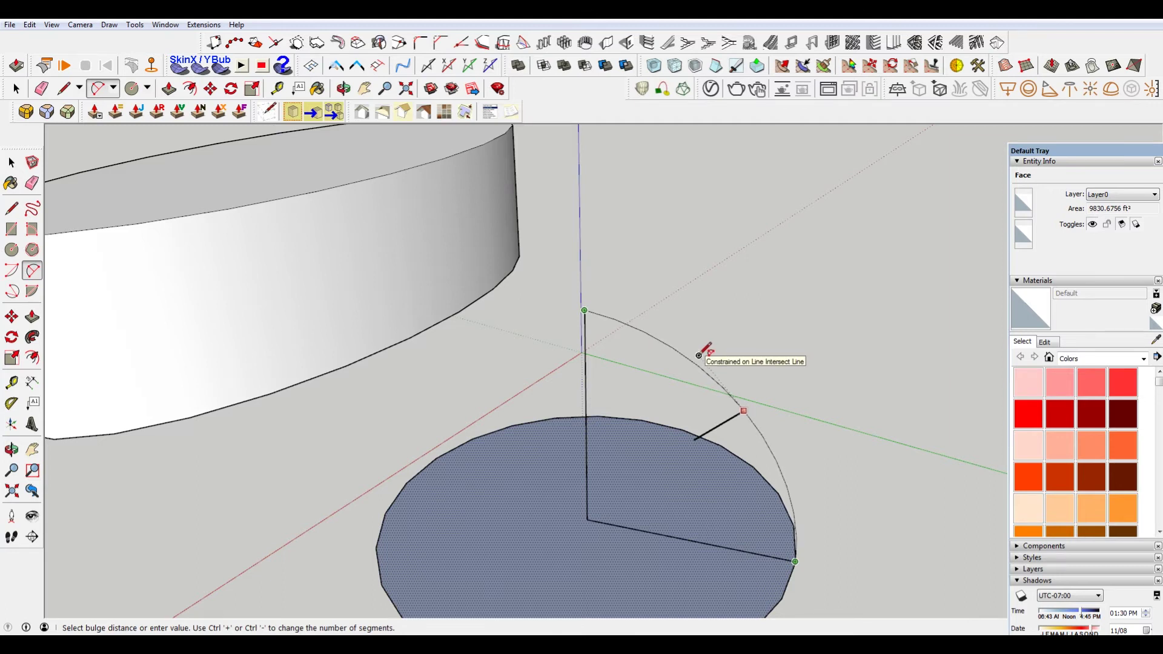
left_click(700, 355)
scroll(666, 364, "down", 2)
key("space")
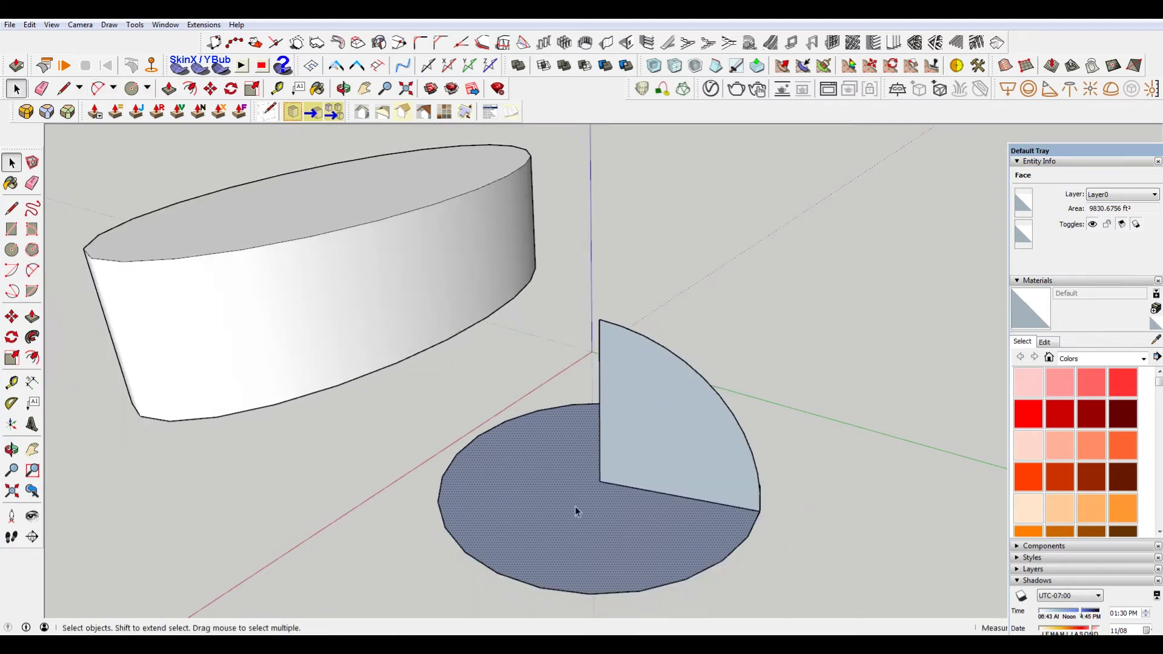
Step: Delete the circle's face and sweep the quarter-circle profile around the circle's edge with Follow Me to form a dome
key("Delete")
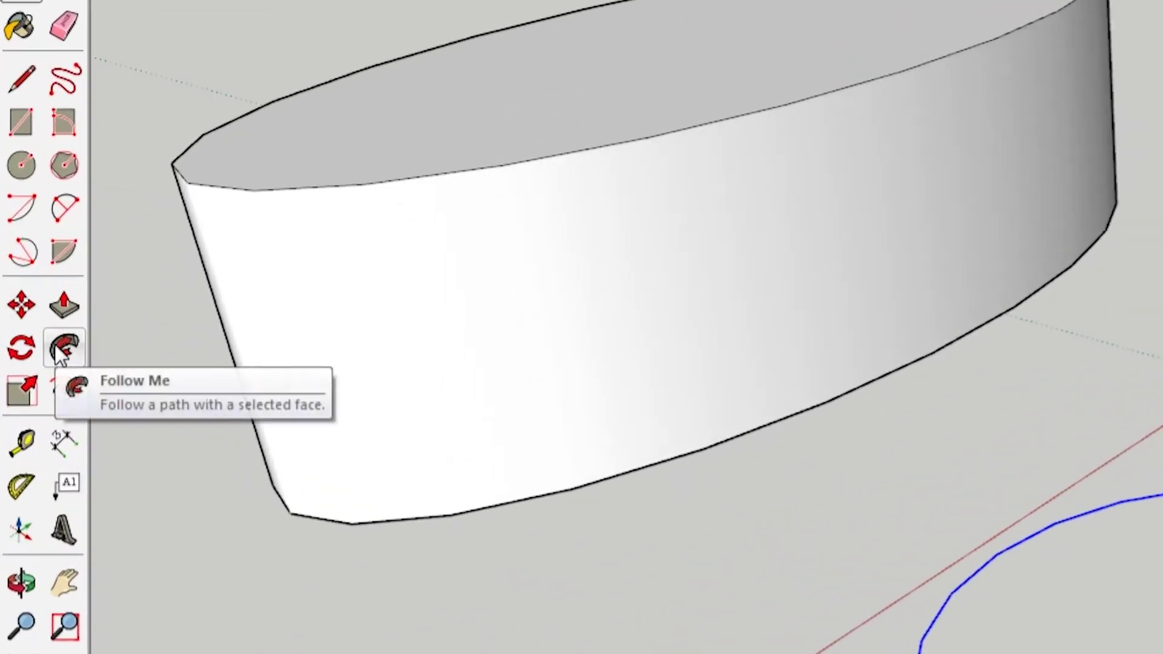
left_click(59, 354)
left_click(1129, 480)
key("space")
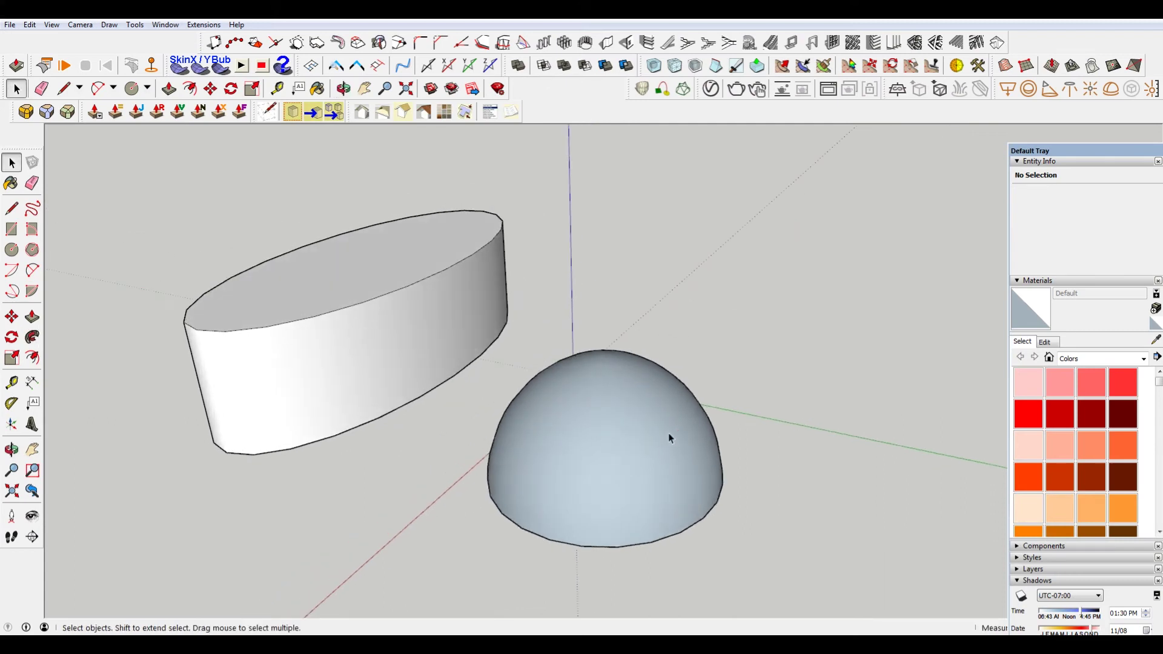
Step: Reverse the dome's faces and group its surface together with its base edge
right_click(666, 433)
left_click(744, 347)
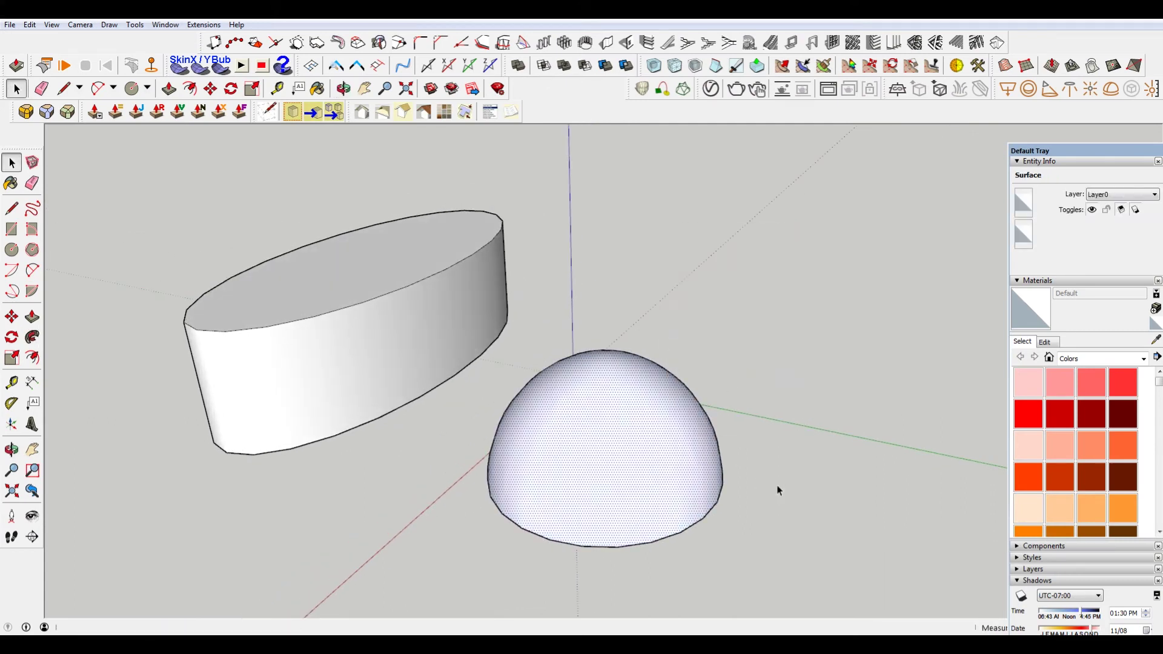
middle_click_drag(778, 491, 666, 485)
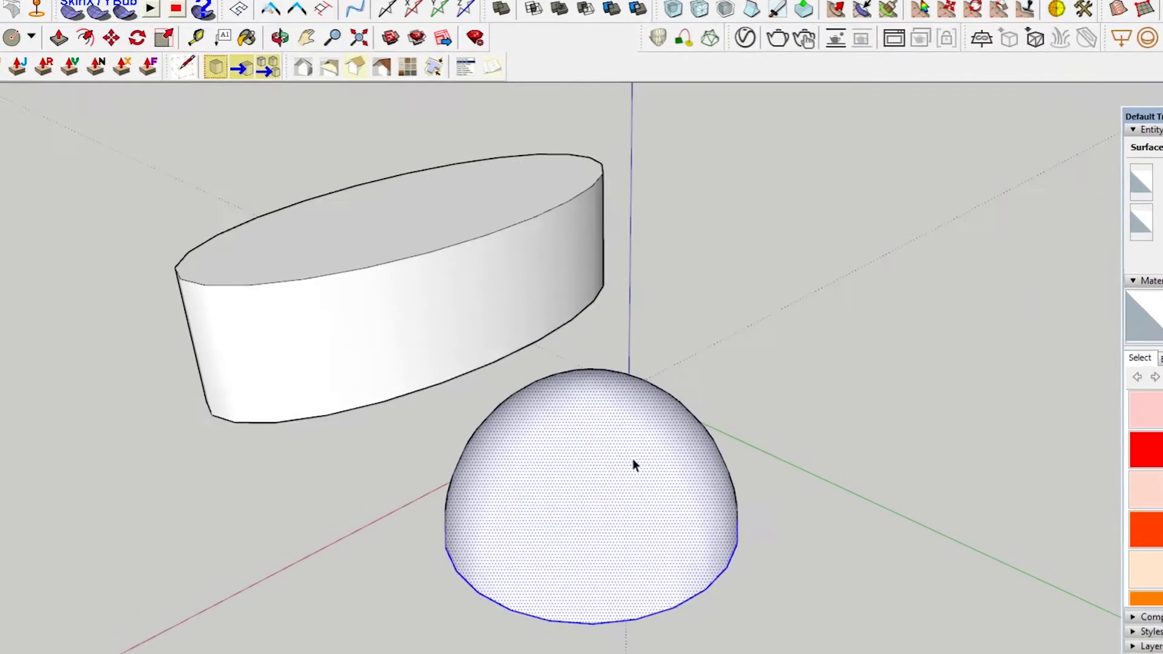
right_click(633, 461)
mouse_move(743, 256)
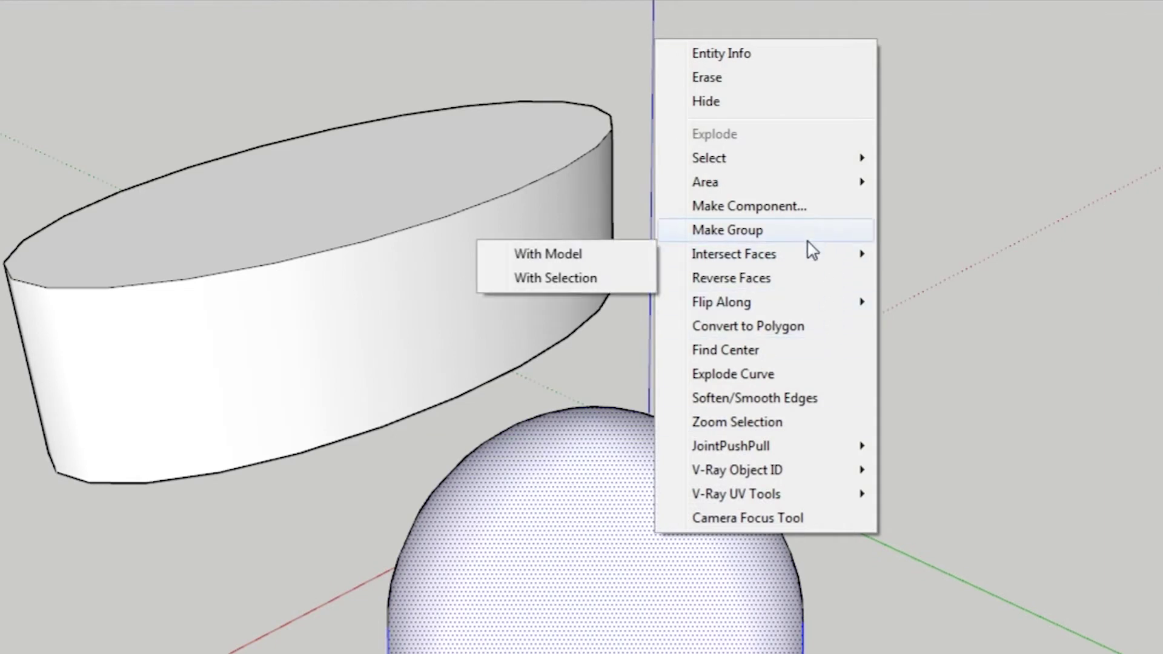
left_click(807, 240)
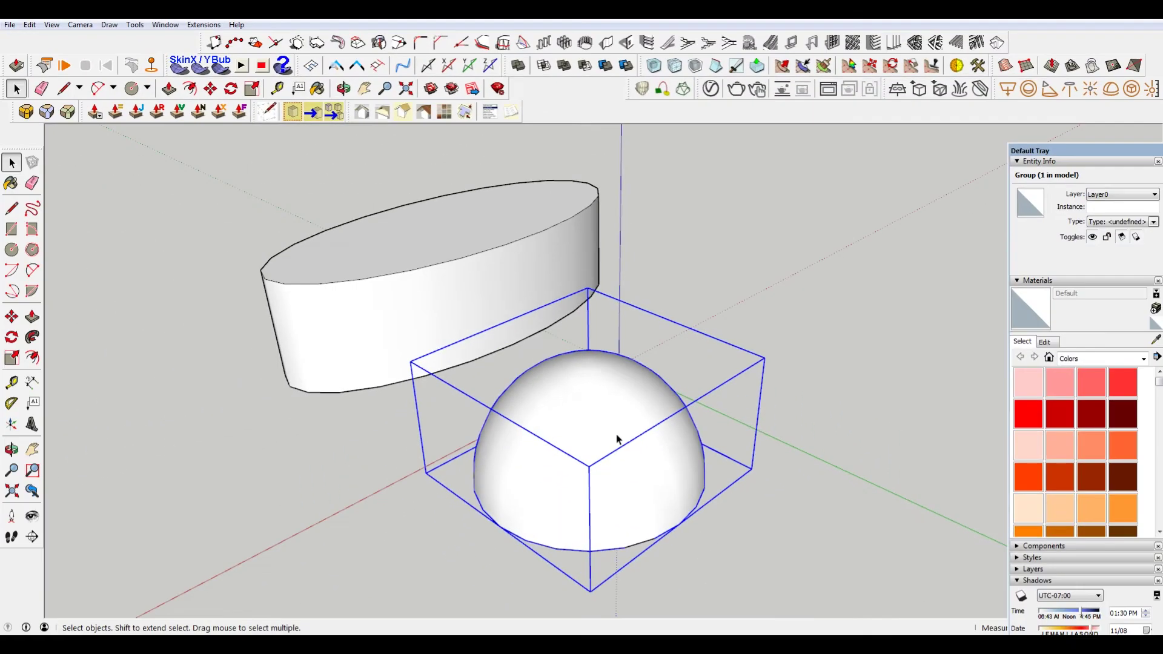
Step: Move the dome group onto the top face of the elliptical volume, aligning its base with one end of the ellipse
scroll(617, 440, "down", 2)
key("m")
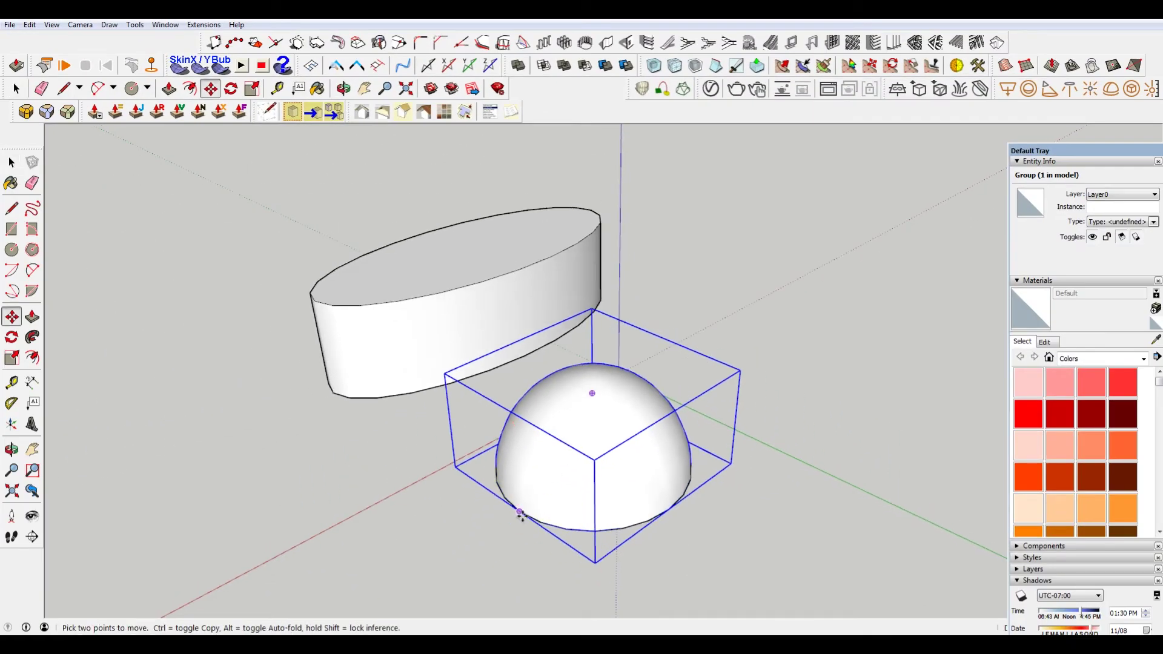
left_click(591, 394)
scroll(422, 343, "up", 5)
scroll(422, 343, "down", 5)
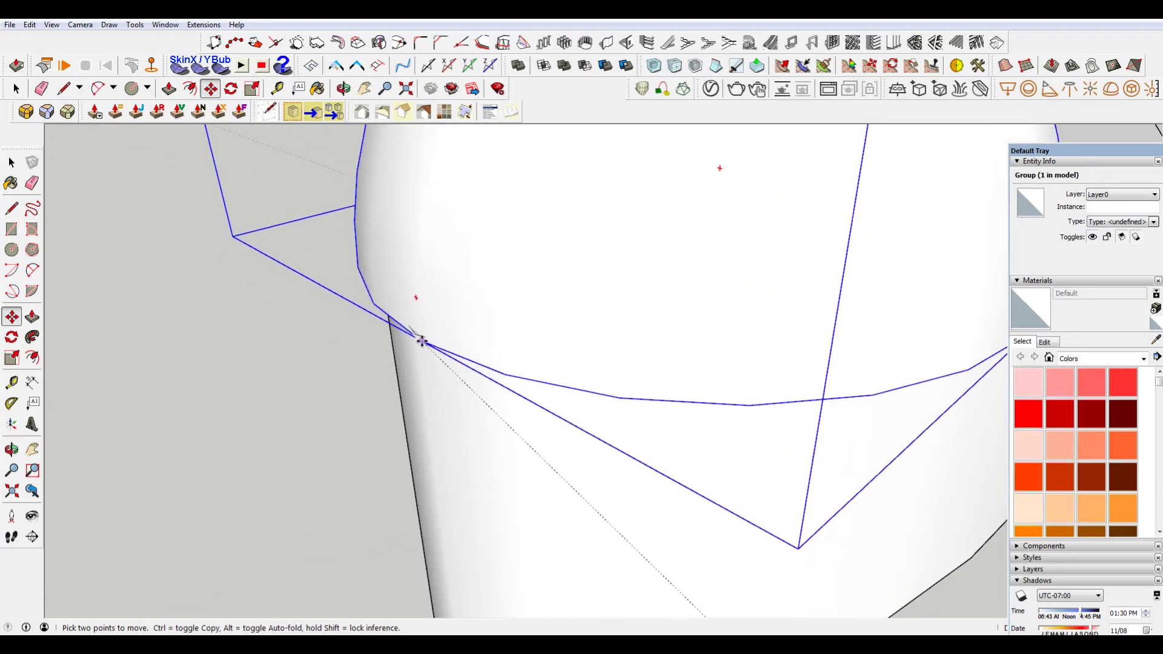
scroll(413, 369, "down", 3)
Step: Scale the dome lengthwise until it reaches the far end of the elliptical base
key("s")
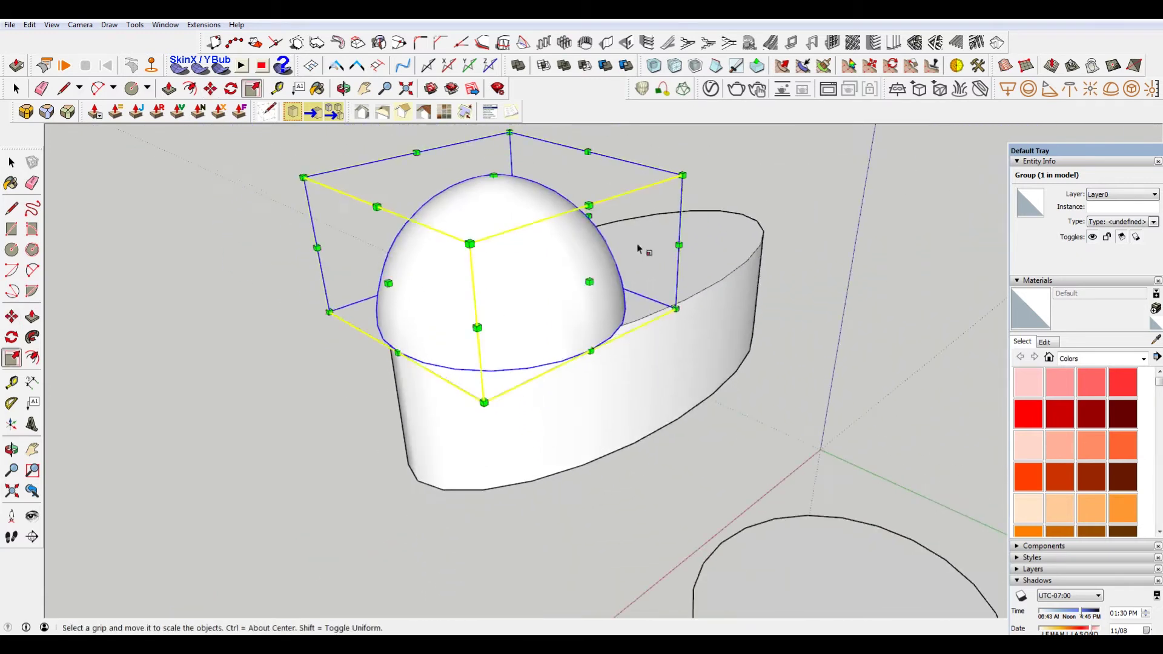
middle_click_drag(641, 246, 529, 282)
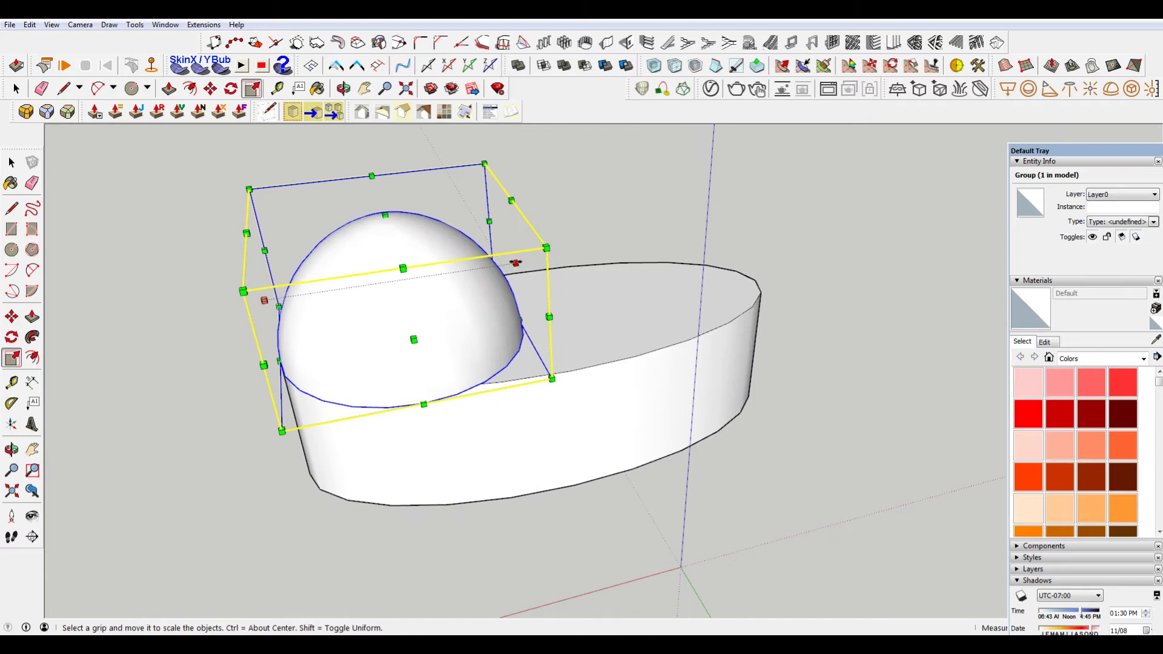
left_click_drag(515, 262, 766, 274)
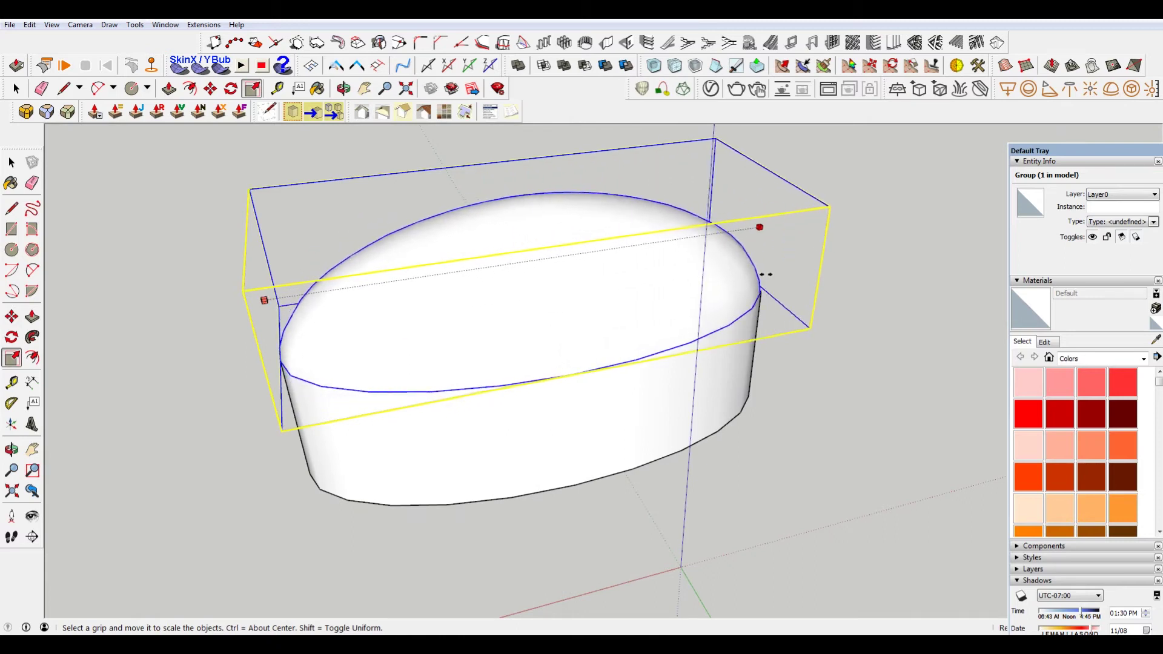
Step: Scale both sides of the dome across its width to match the elliptical base
middle_click_drag(766, 274, 866, 241)
key("s")
middle_click_drag(678, 202, 693, 256)
left_click_drag(686, 243, 681, 243)
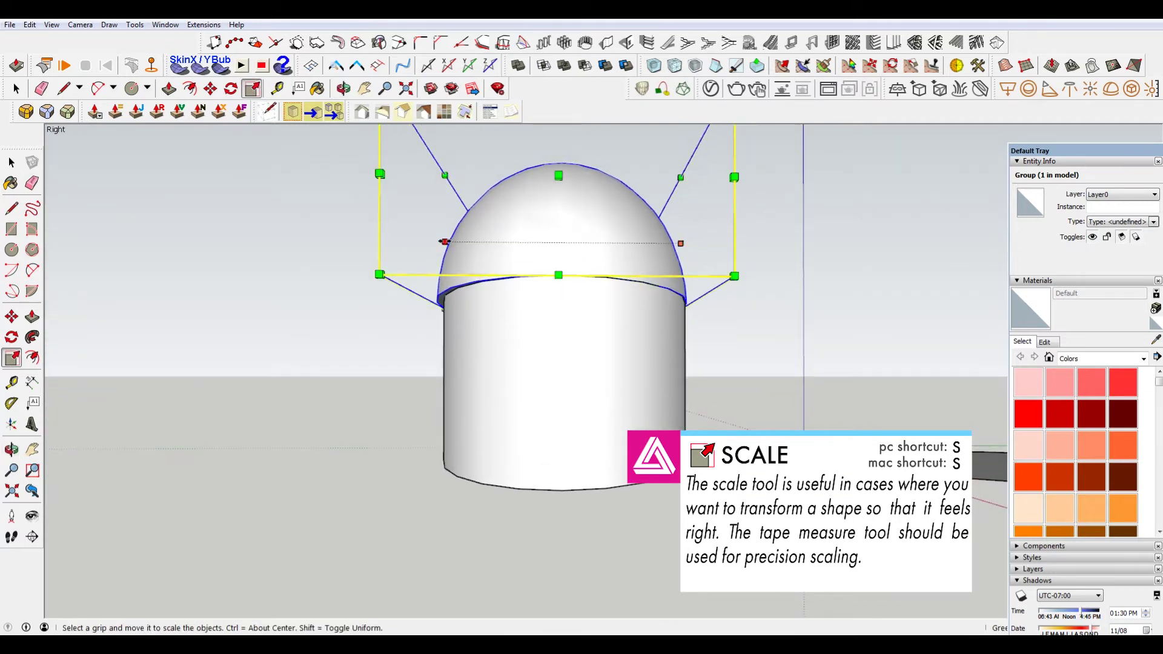
left_click_drag(444, 241, 449, 244)
Step: Check the dome's edge up close and fine-tune its width scale so it sits flush with the elliptical base
middle_click_drag(512, 306, 436, 293)
left_click(828, 361)
scroll(475, 246, "up", 10)
key("s")
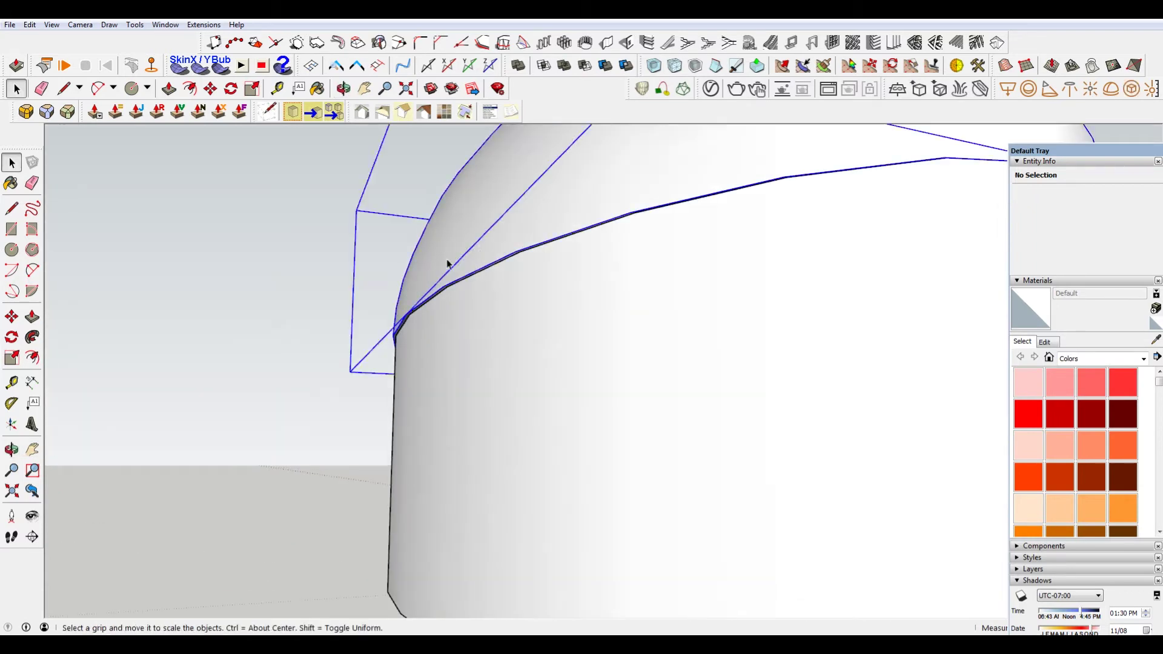
left_click(448, 264)
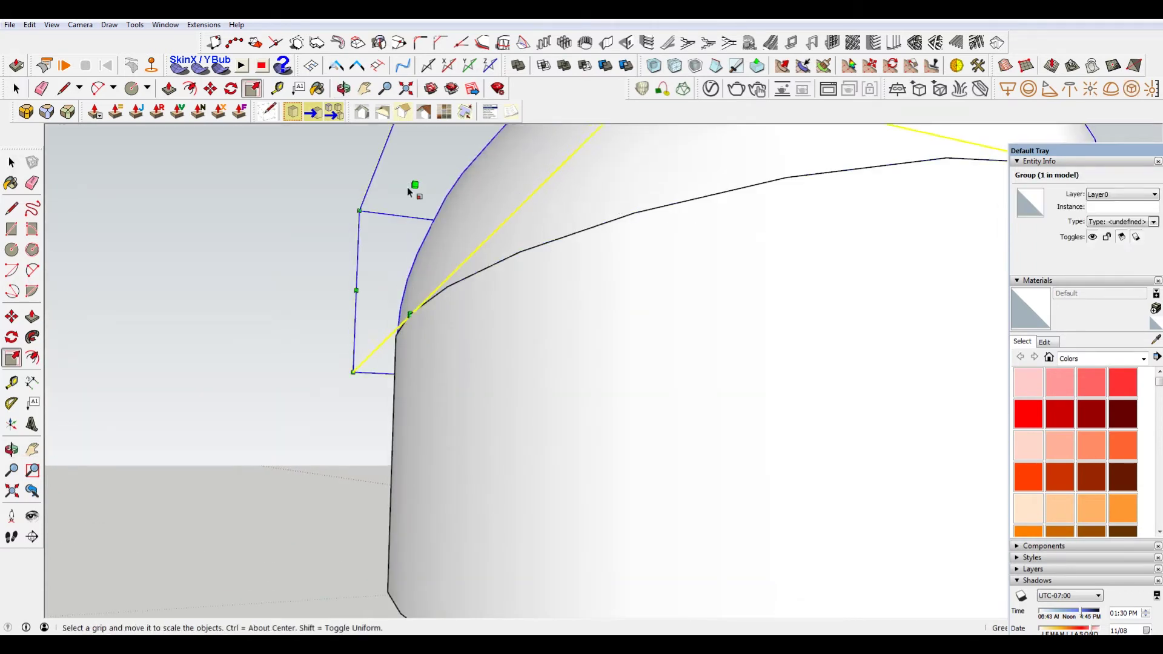
key("space")
left_click(187, 290)
middle_click_drag(187, 291, 622, 461)
scroll(497, 424, "down", 5)
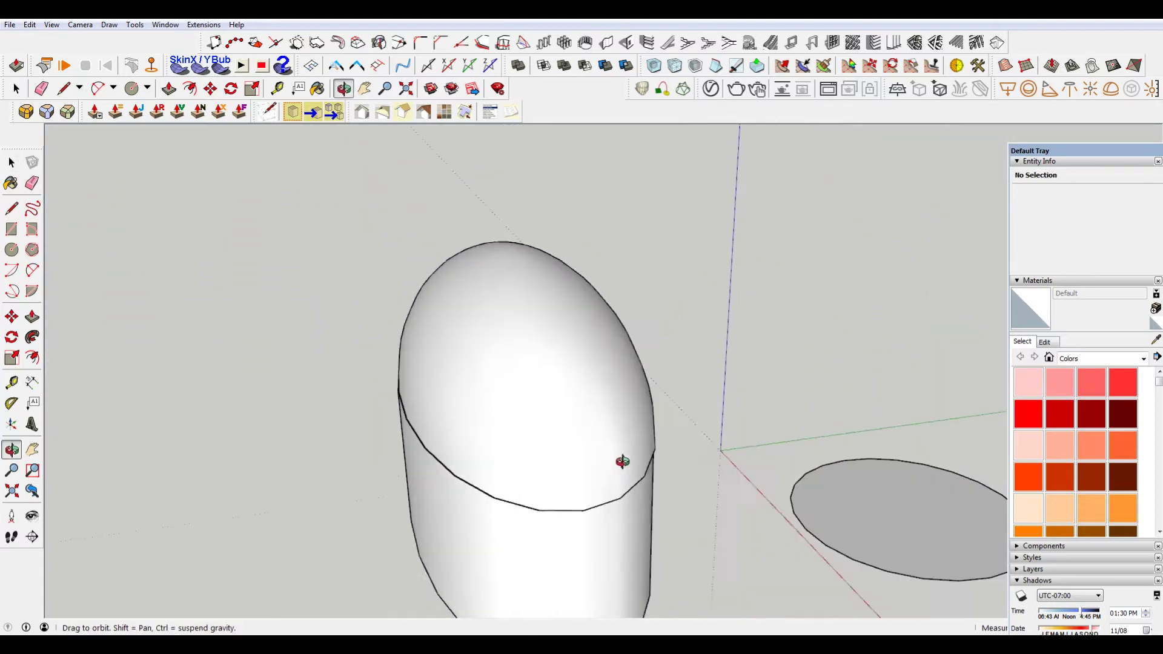
middle_click_drag(745, 410, 472, 516)
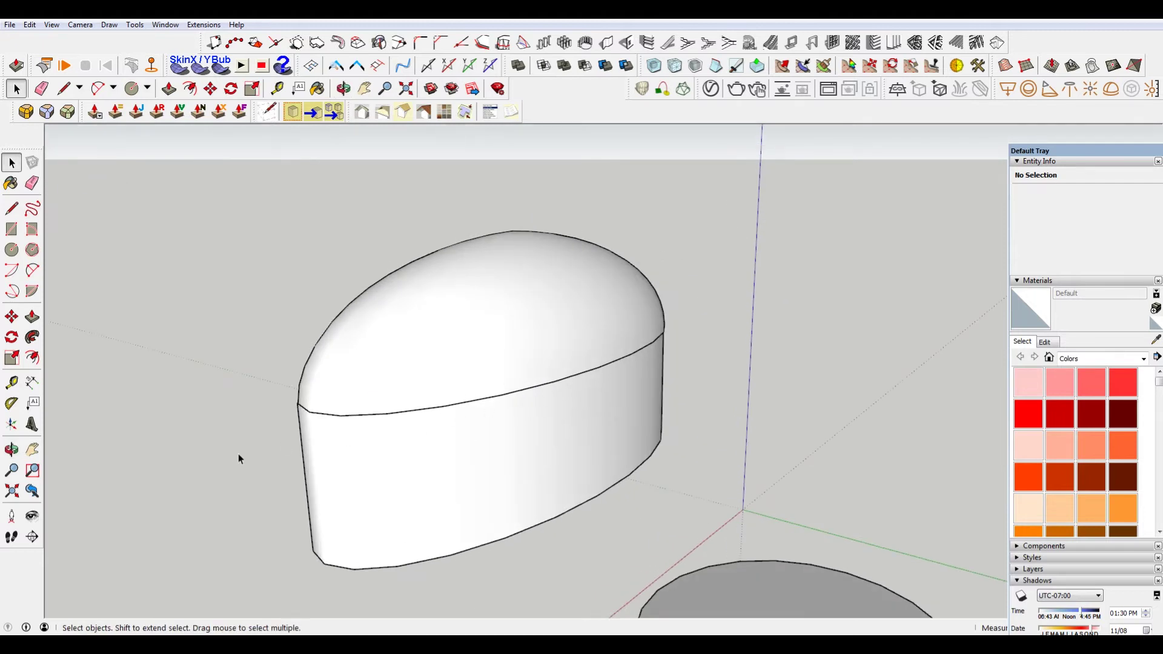
Step: Scale the dome slightly inward so a narrow ledge of the elliptical base shows around it
middle_click_drag(239, 459, 475, 353)
left_click(474, 353)
key("s")
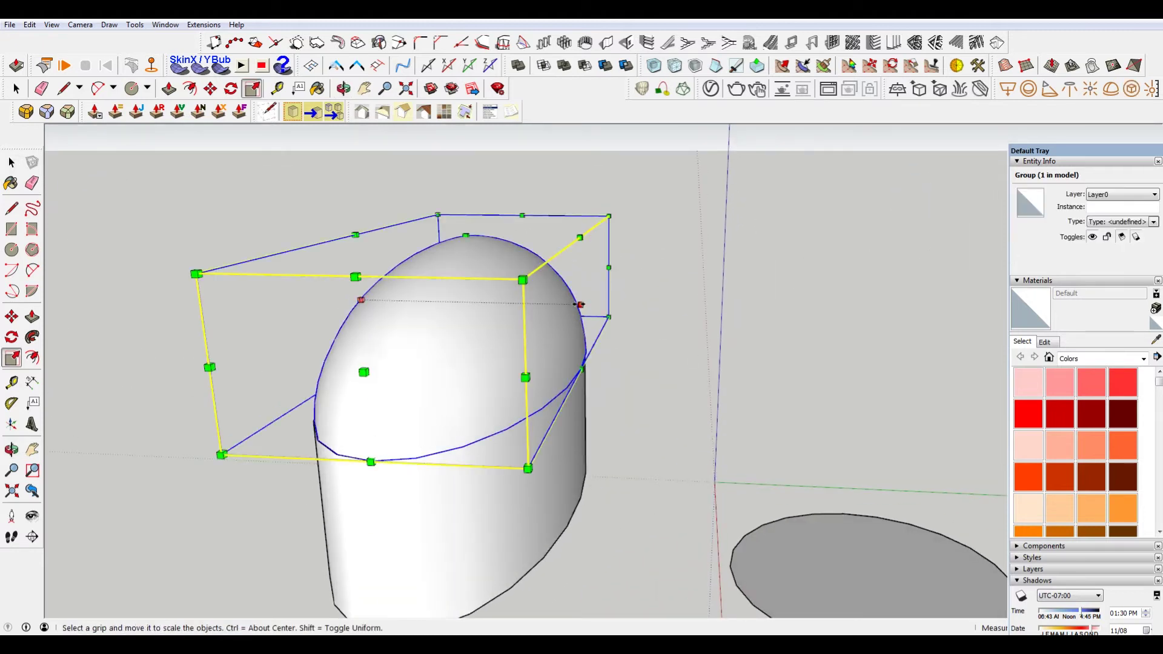
middle_click_drag(321, 355, 335, 349)
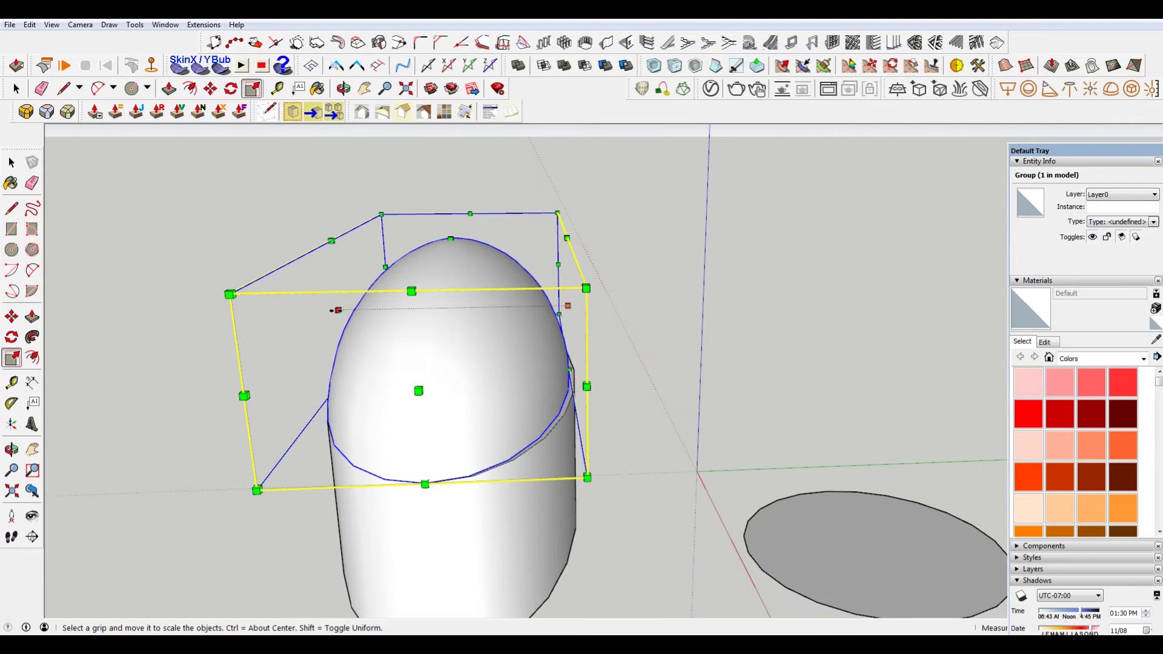
left_click_drag(337, 310, 343, 309)
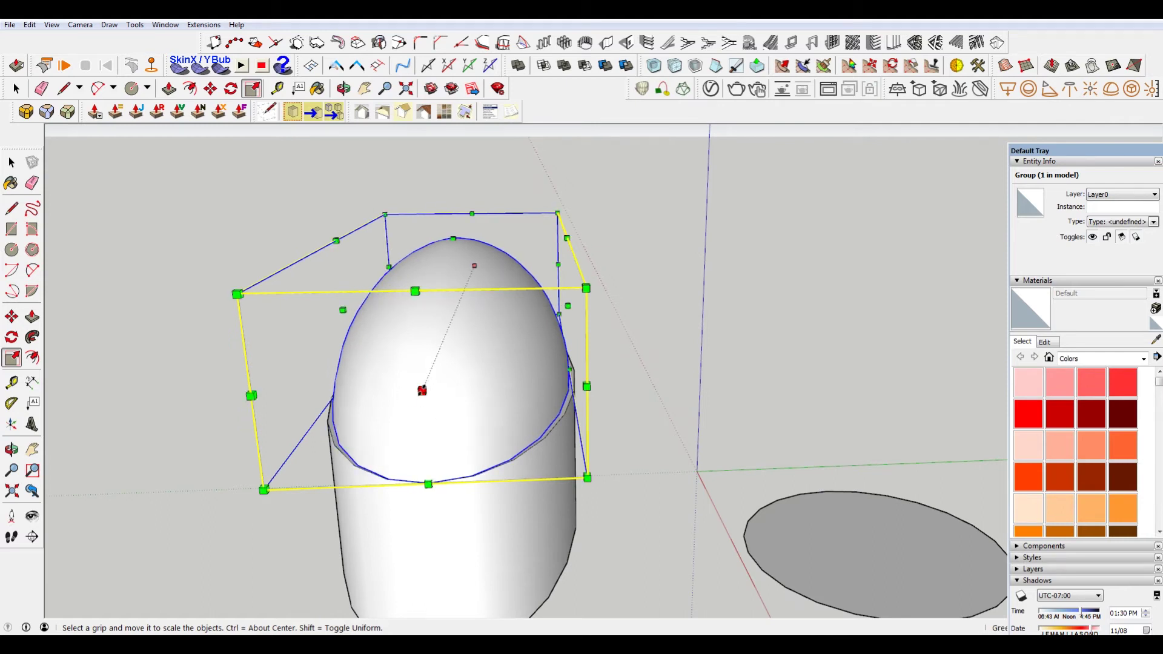
left_click_drag(422, 390, 424, 388)
middle_click_drag(424, 387, 802, 376)
key("space")
left_click(901, 403)
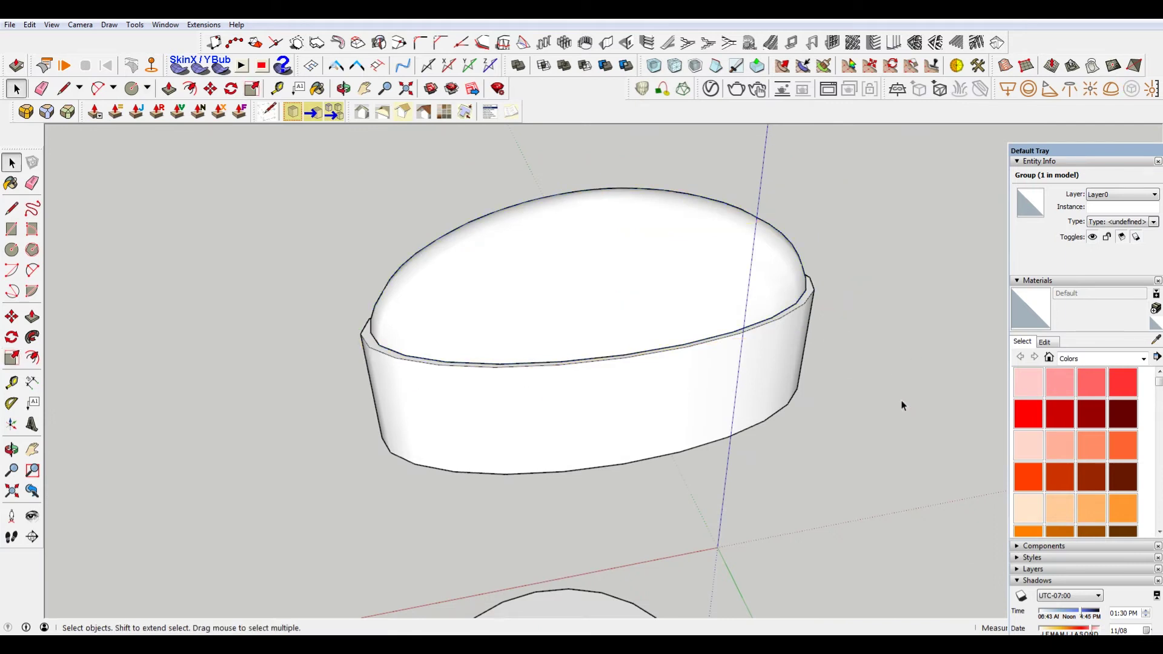
Step: Scale the dome's height down to flatten it on the elliptical base
middle_click_drag(901, 403, 752, 329)
scroll(693, 281, "down", 1)
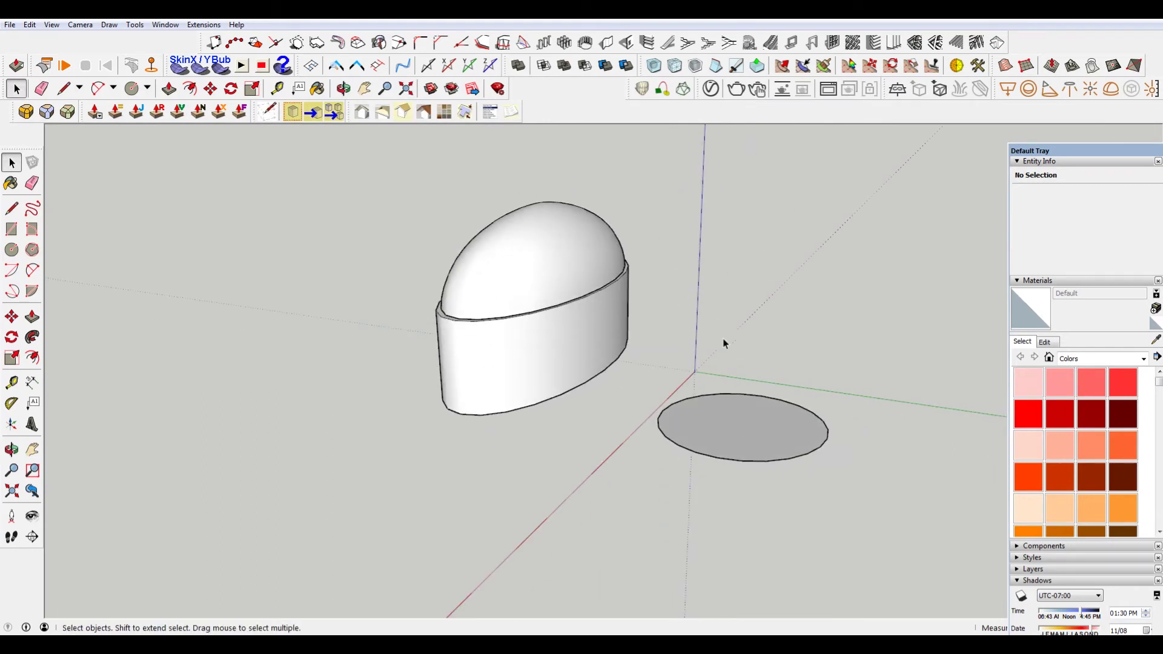
middle_click_drag(724, 344, 656, 413)
scroll(781, 318, "down", 2)
scroll(581, 241, "up", 2)
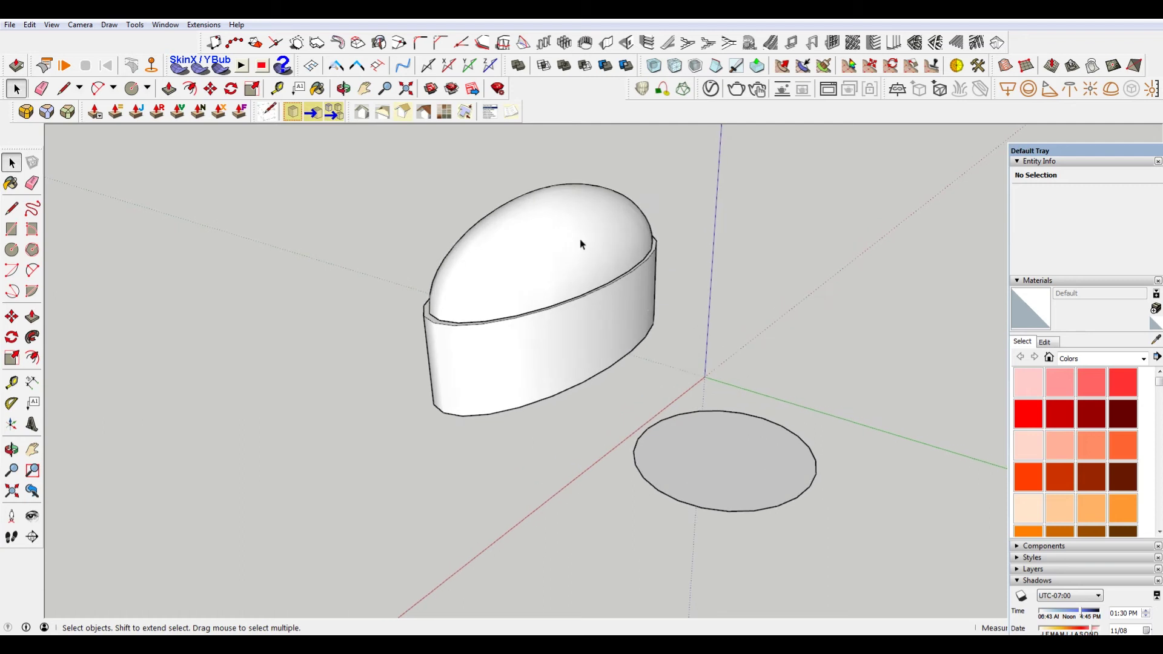
left_click(581, 241)
key("s")
left_click_drag(550, 181, 553, 224)
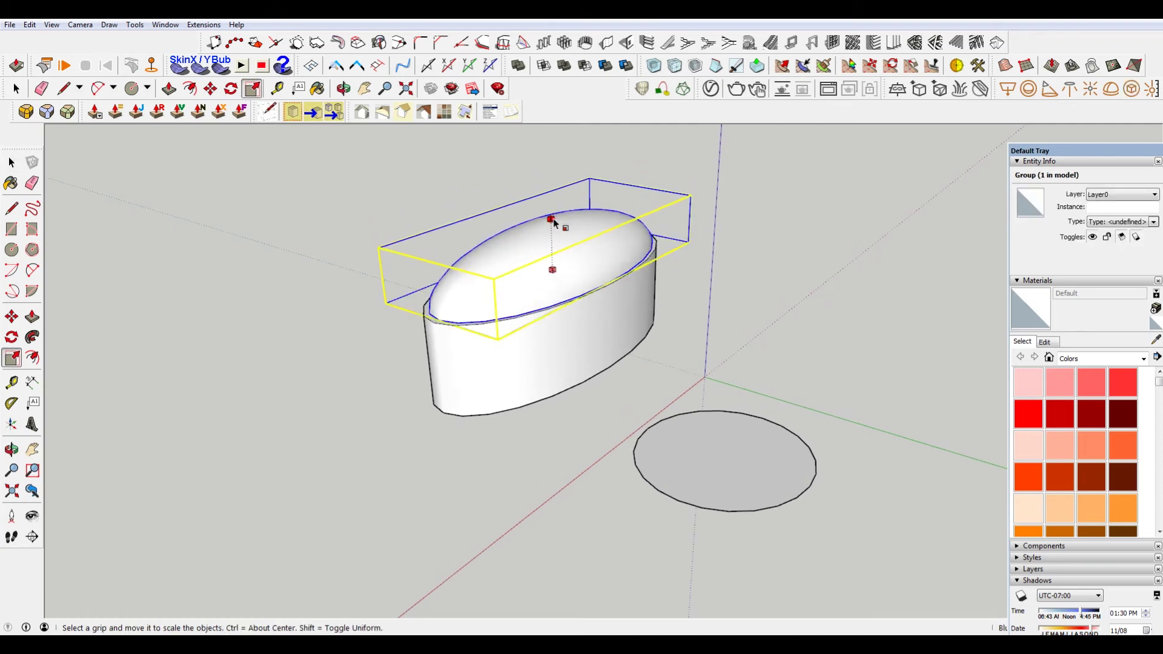
Step: Place a copy of the elliptical base volume in an empty area apart from the domed building
key("space")
middle_click_drag(552, 224, 779, 137)
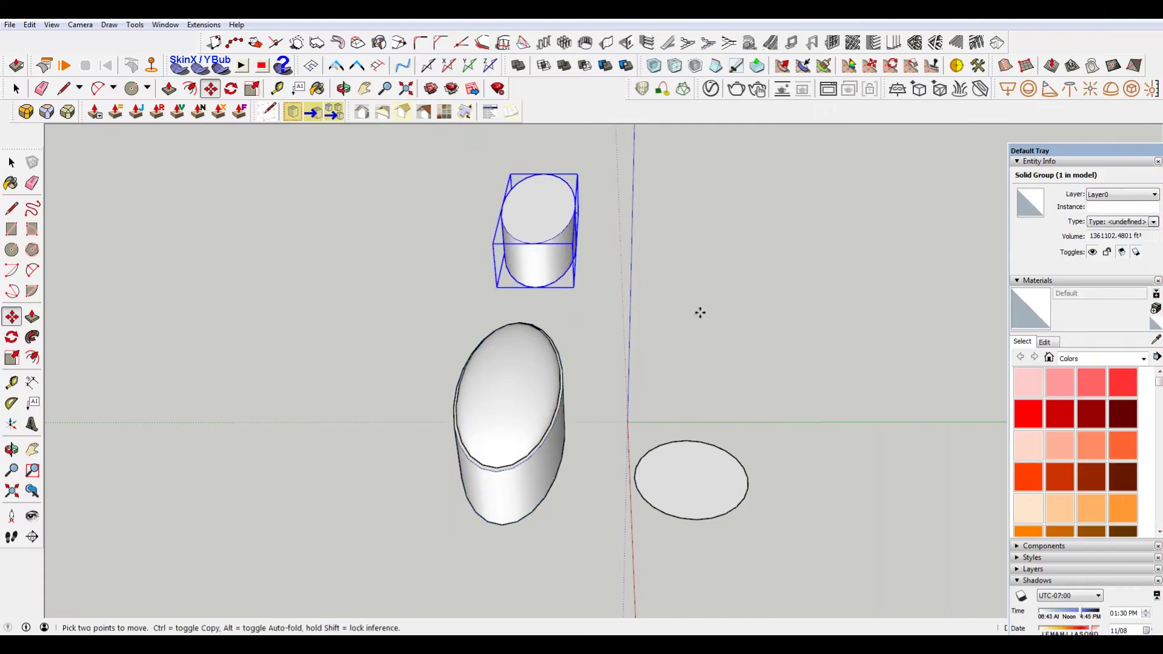
middle_click_drag(698, 311, 810, 251)
key("space")
left_click(810, 252)
Step: Copy the top elliptical face from inside the copied base group and paste it outside the group, beside the volume
scroll(620, 274, "up", 3)
left_click(621, 274)
middle_click_drag(623, 384, 667, 296)
scroll(669, 299, "up", 3)
double_click(654, 299)
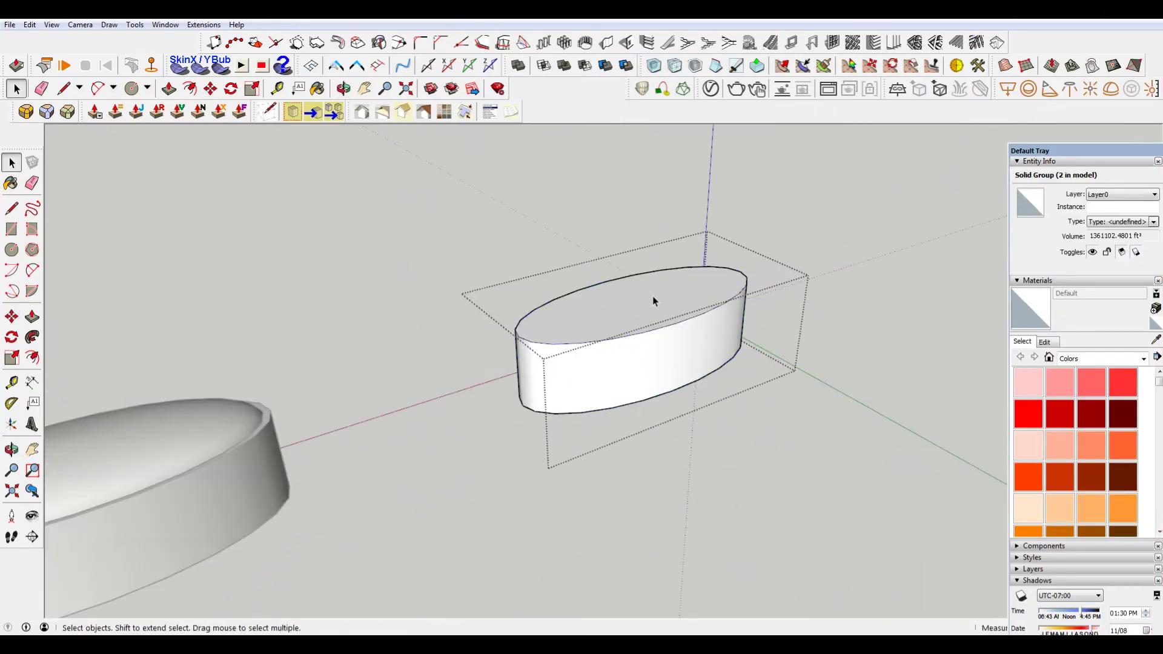
triple_click(677, 297)
left_click(666, 281)
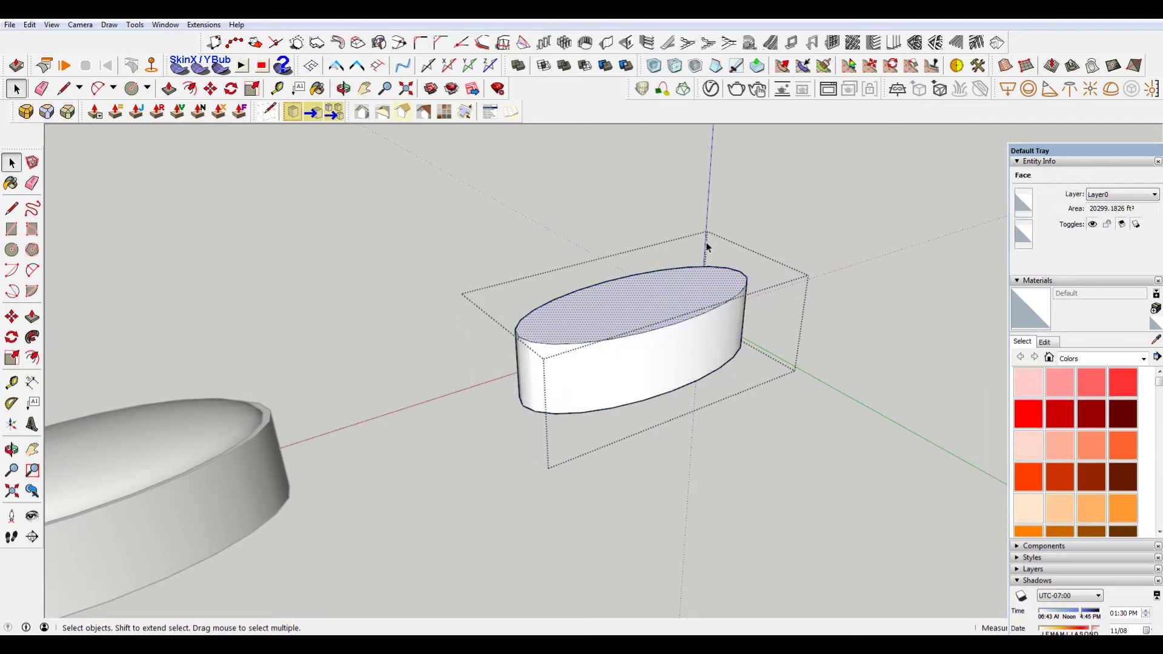
key("ctrl+c")
left_click(844, 206)
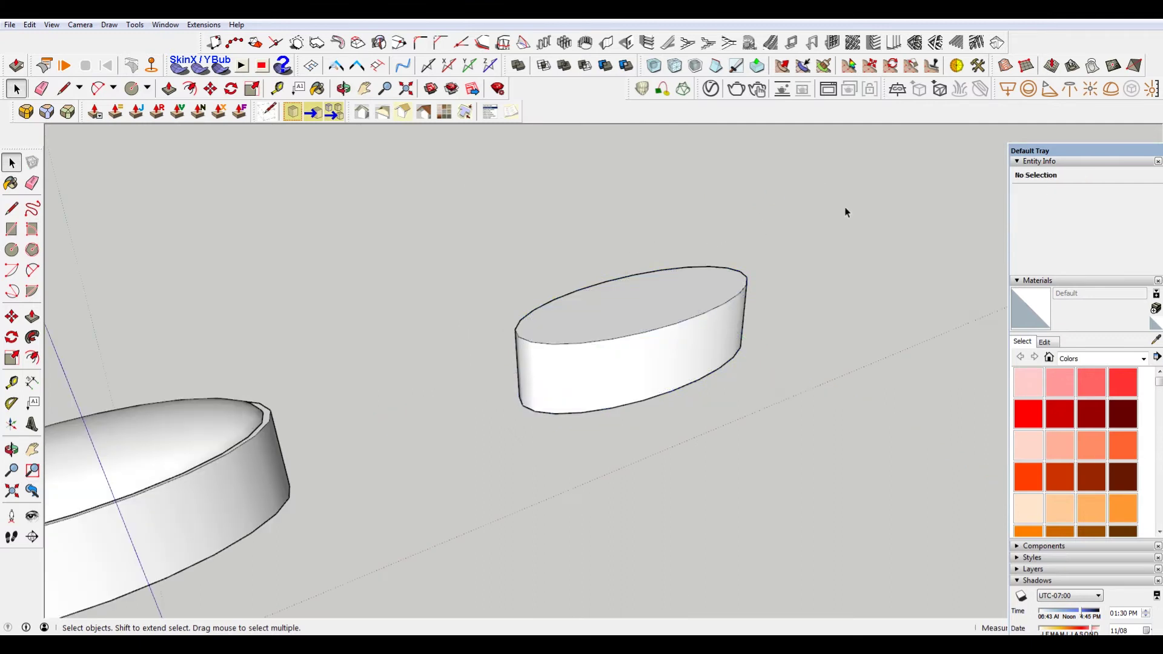
key("ctrl+v")
left_click(844, 382)
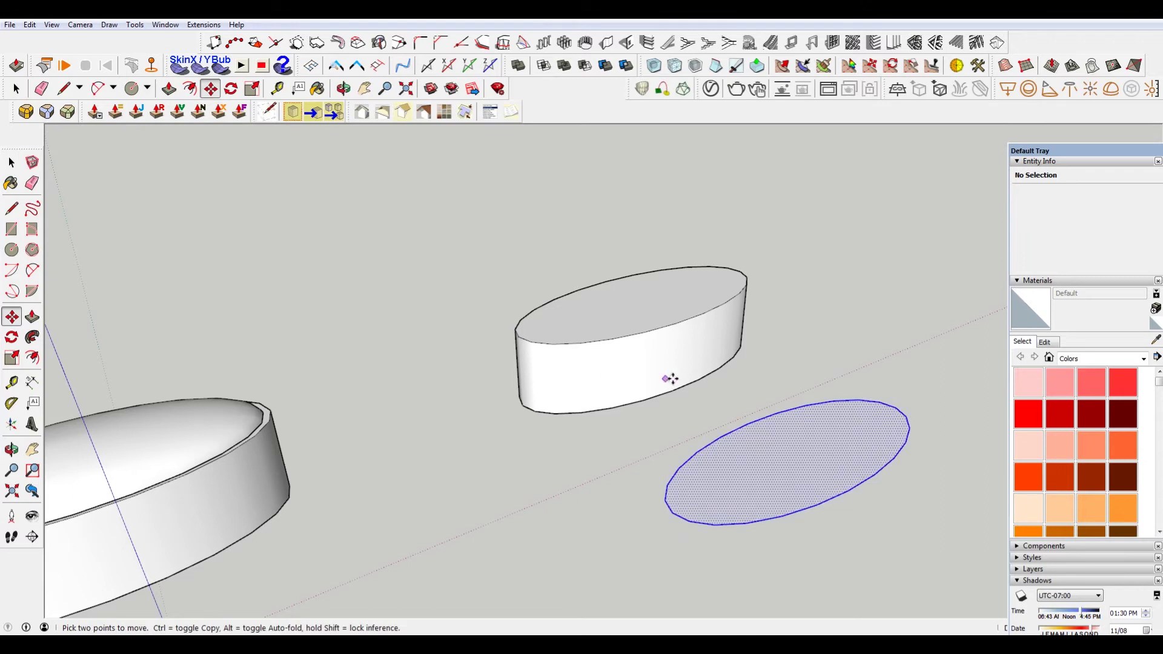
Step: Remove the pasted ellipse's face to leave its outline, and draw a line through its centre between two opposite vertices
middle_click_drag(666, 379, 835, 389)
key("space")
left_click(663, 421)
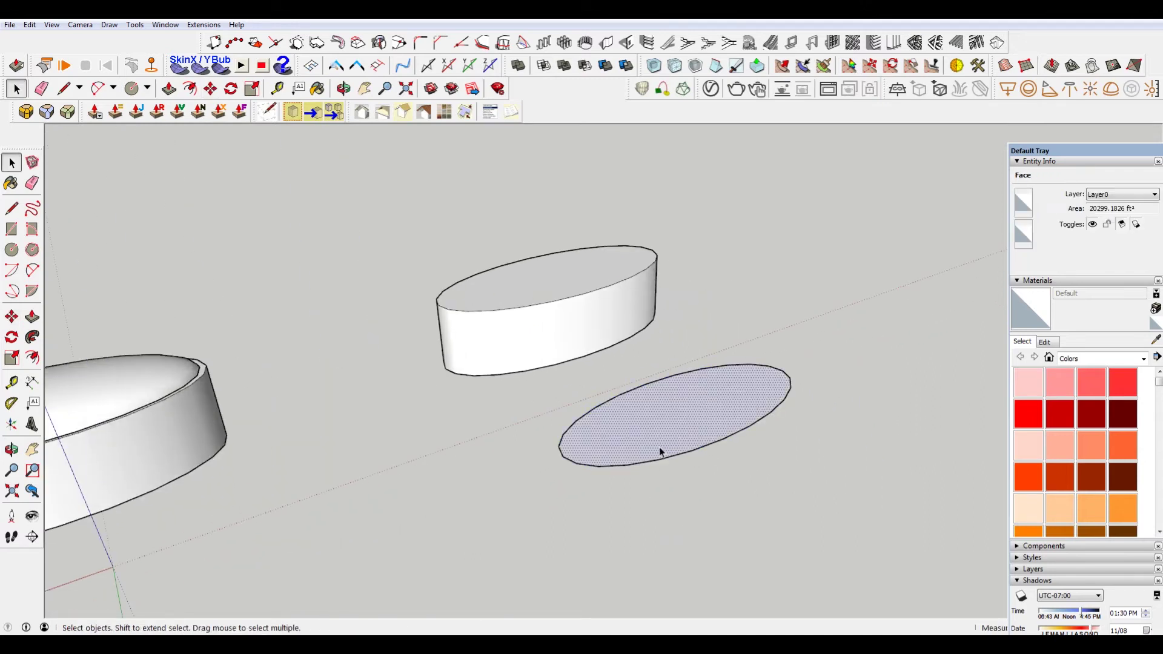
key("ctrl+t")
mouse_move(645, 446)
middle_mouse_down()
mouse_move(631, 433)
mouse_move(680, 332)
mouse_move(716, 321)
middle_mouse_up()
key("l")
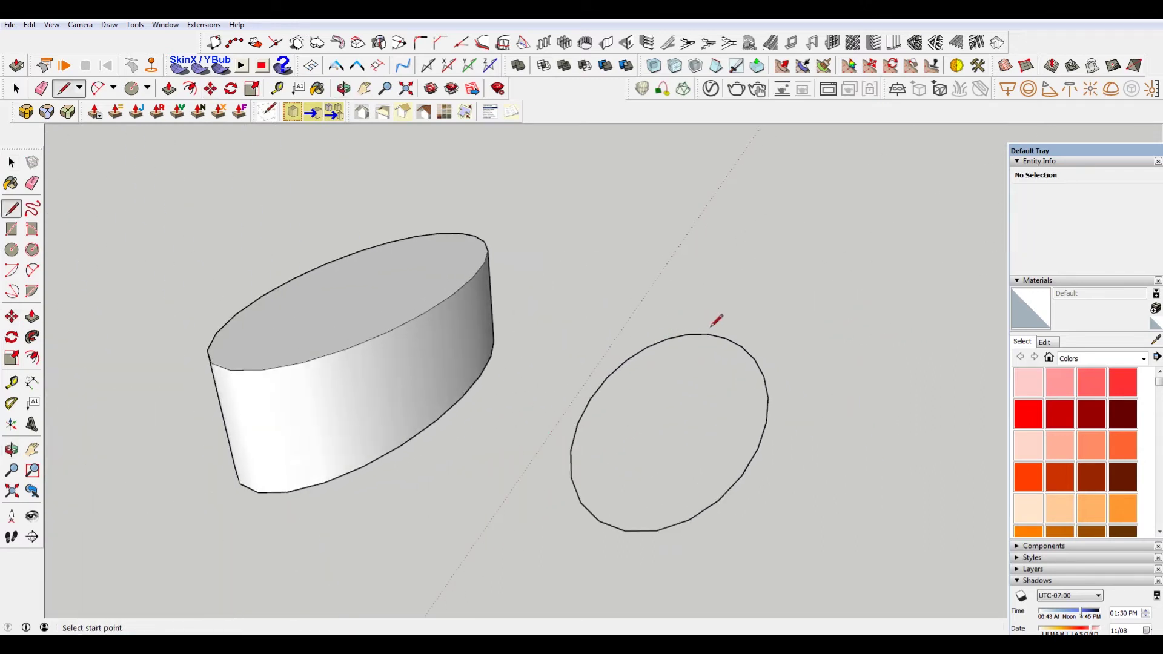
left_click(626, 530)
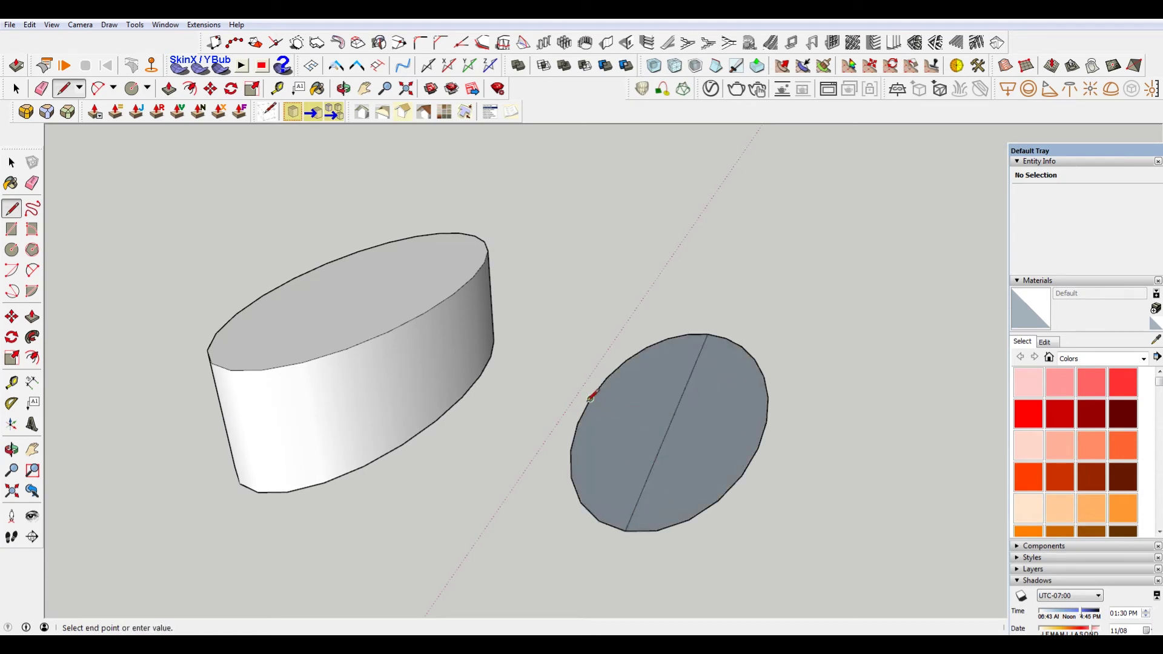
left_click(757, 449)
key("Escape")
scroll(764, 405, "up", 4)
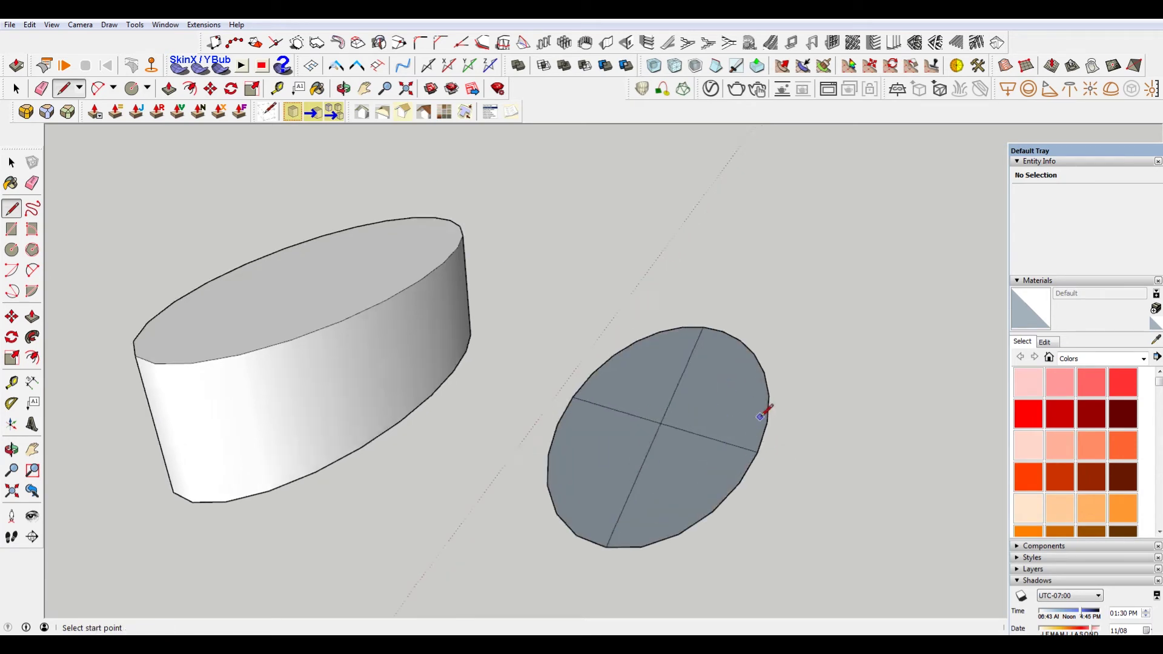
middle_click_drag(753, 408, 511, 565)
key("ctrl+z")
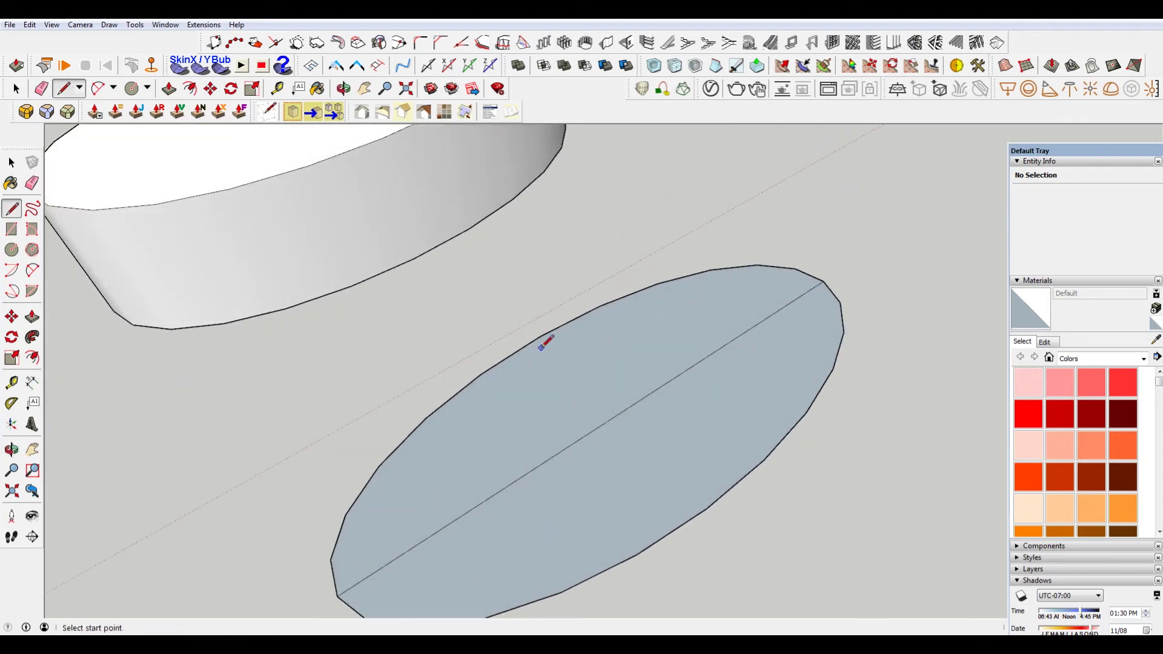
Step: Connect the remaining pairs of opposite vertices of the ellipse with lines through its centre, dividing it into radial segments
left_click(617, 415)
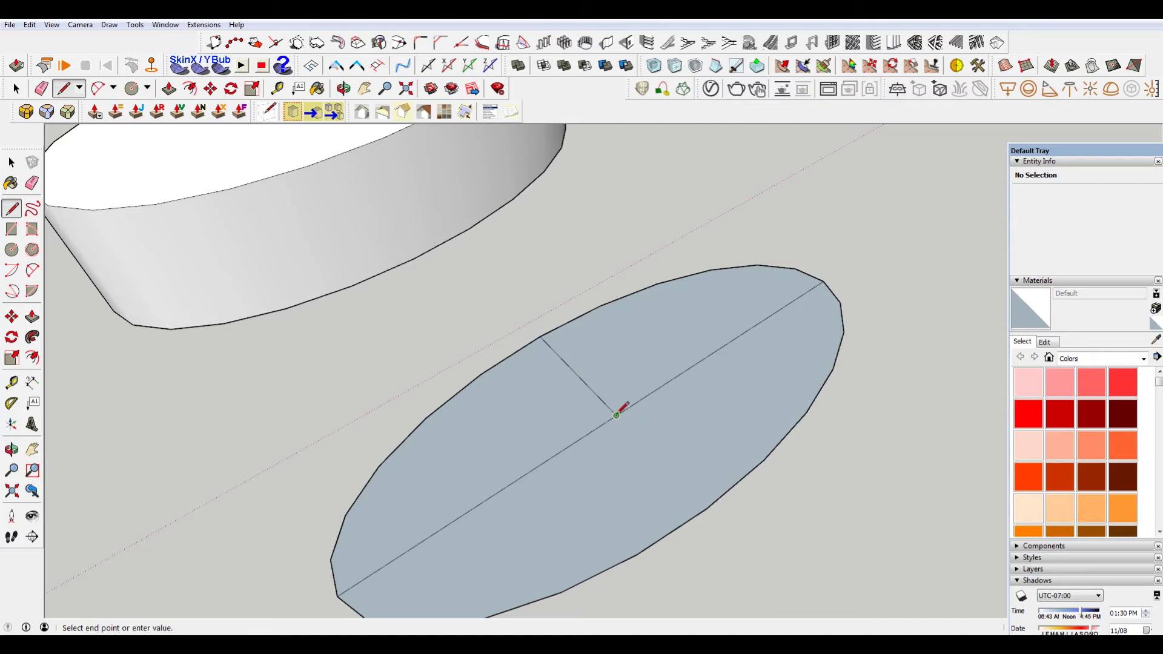
left_click(707, 508)
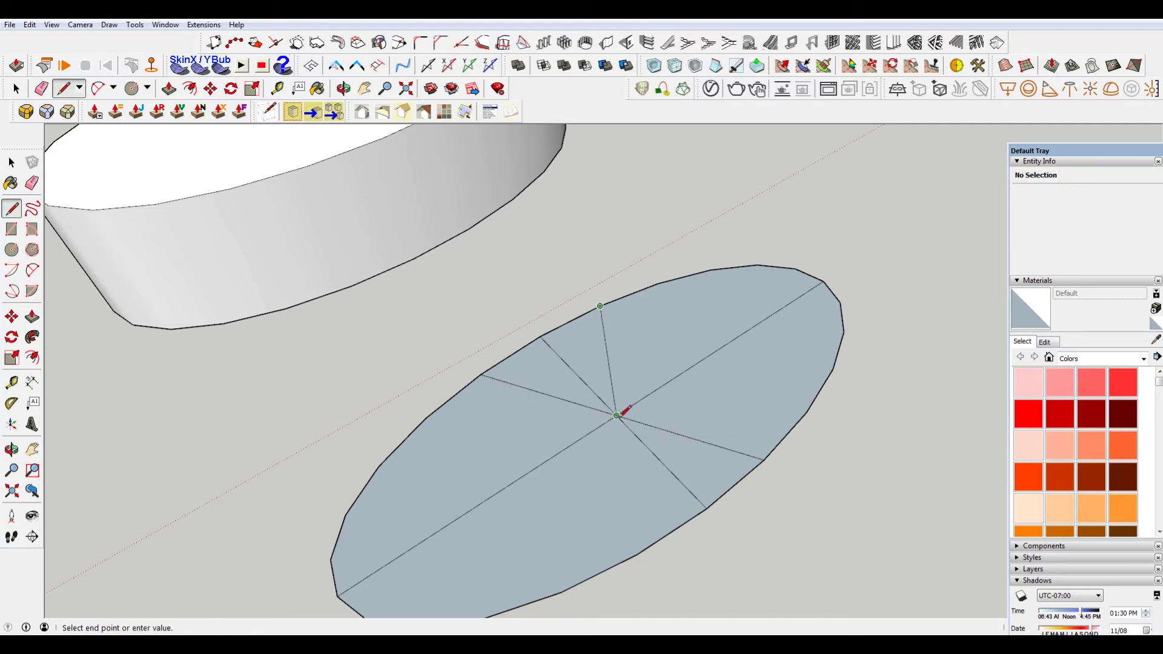
left_click(637, 553)
scroll(606, 520, "down", 3)
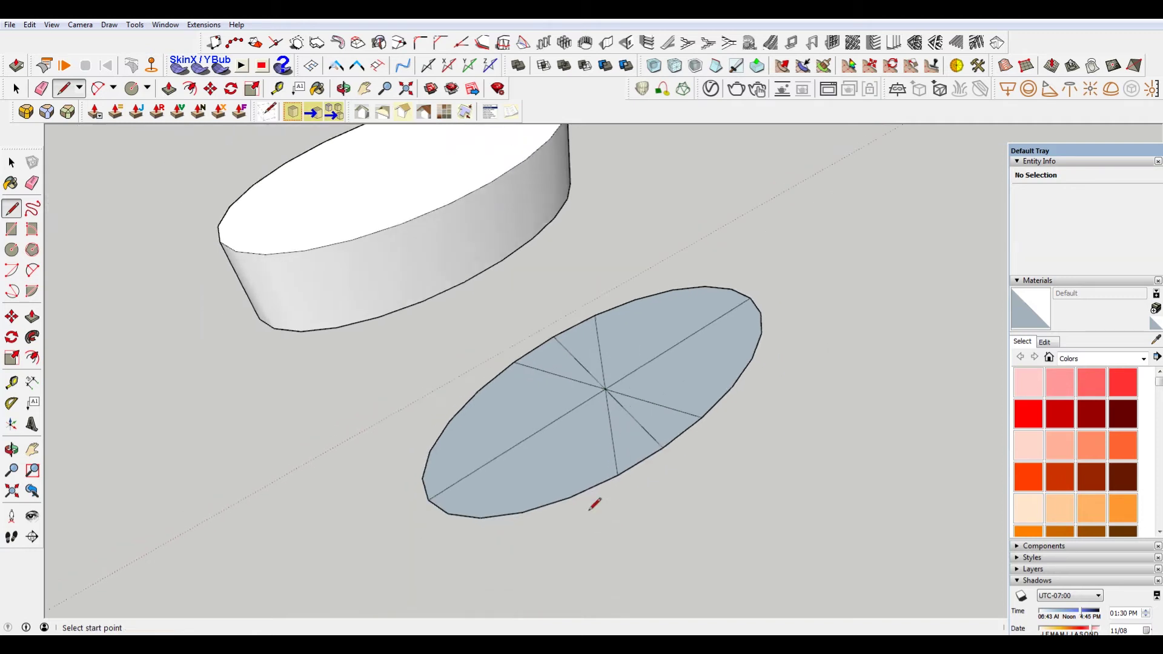
scroll(581, 493, "up", 3)
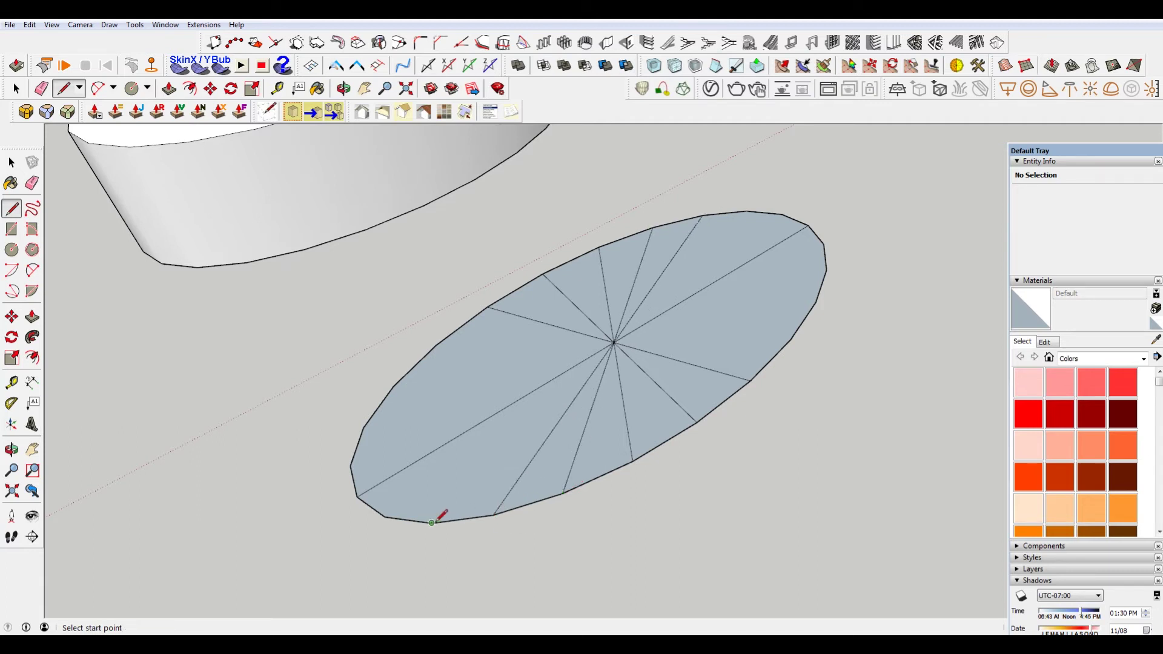
left_click(746, 211)
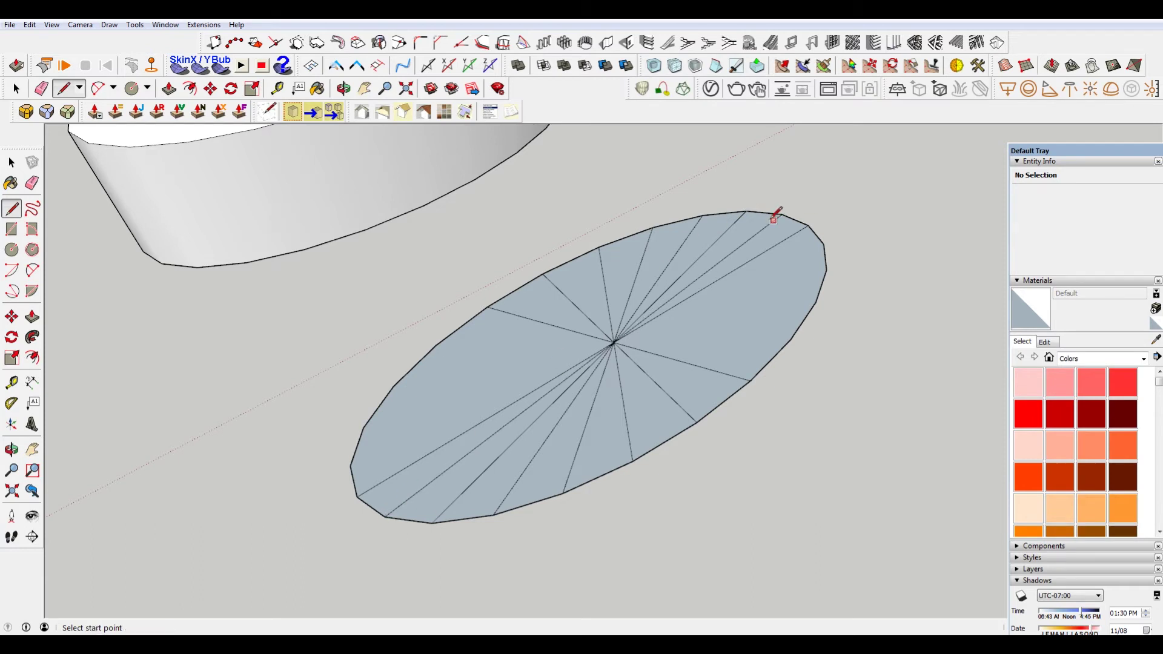
left_click(350, 466)
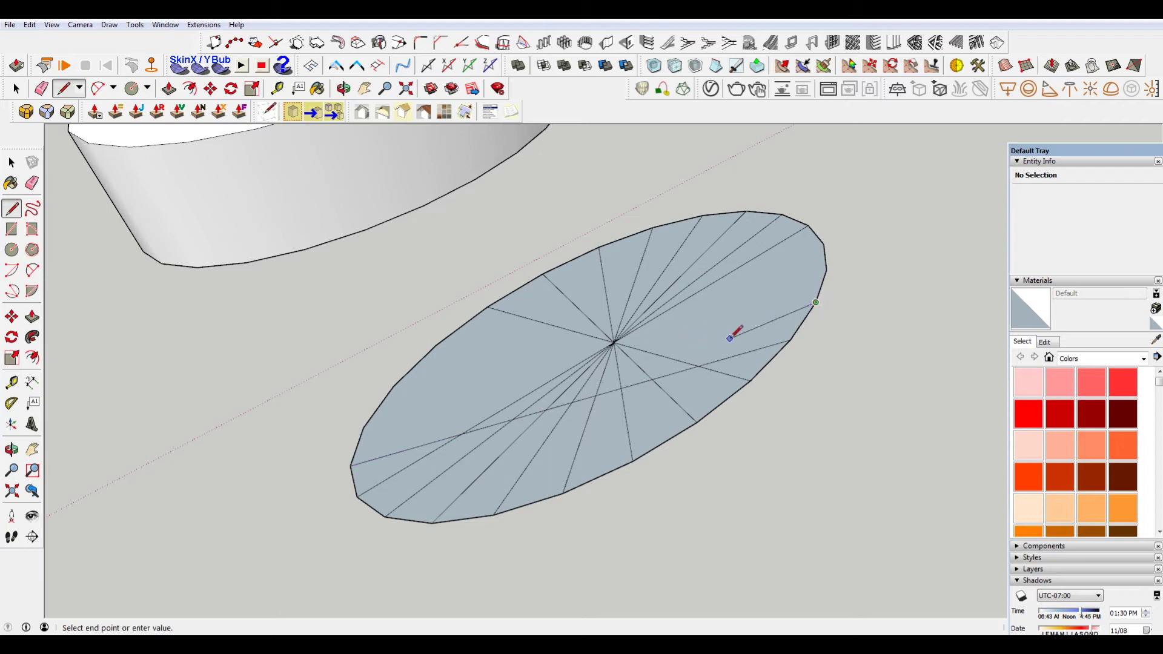
left_click(350, 466)
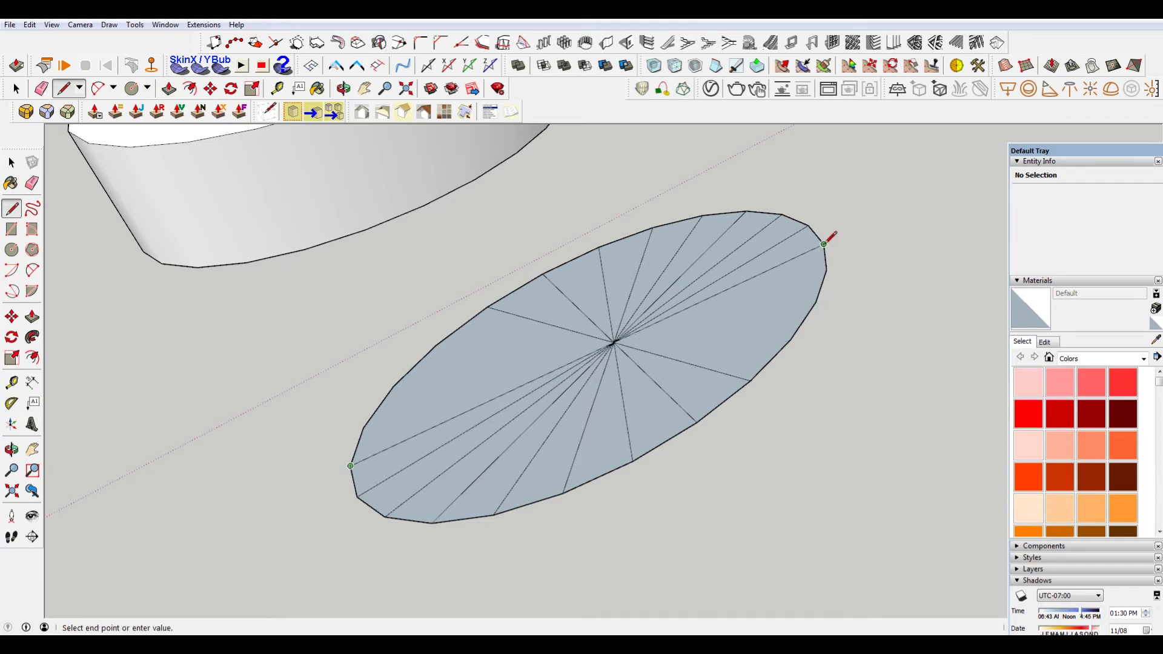
left_click(365, 425)
left_click(816, 302)
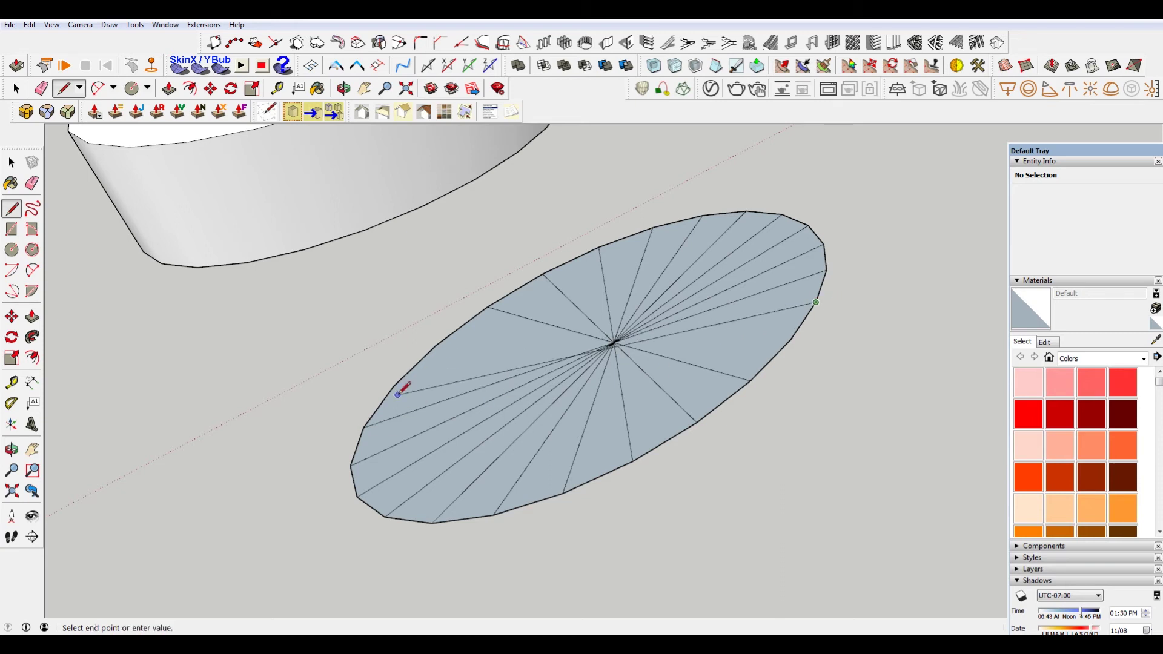
left_click(790, 340)
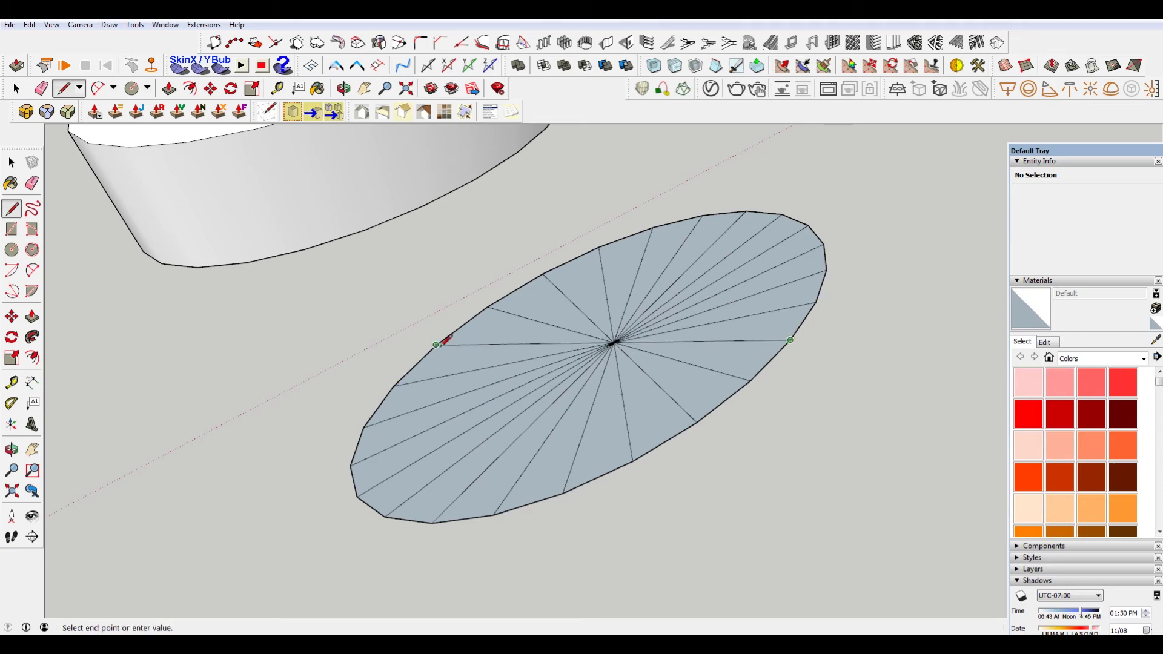
Step: Draw a vertical line upward from the centre of the divided ellipse to mark the dome's height
middle_click_drag(442, 339, 598, 344)
middle_click_drag(579, 390, 596, 244)
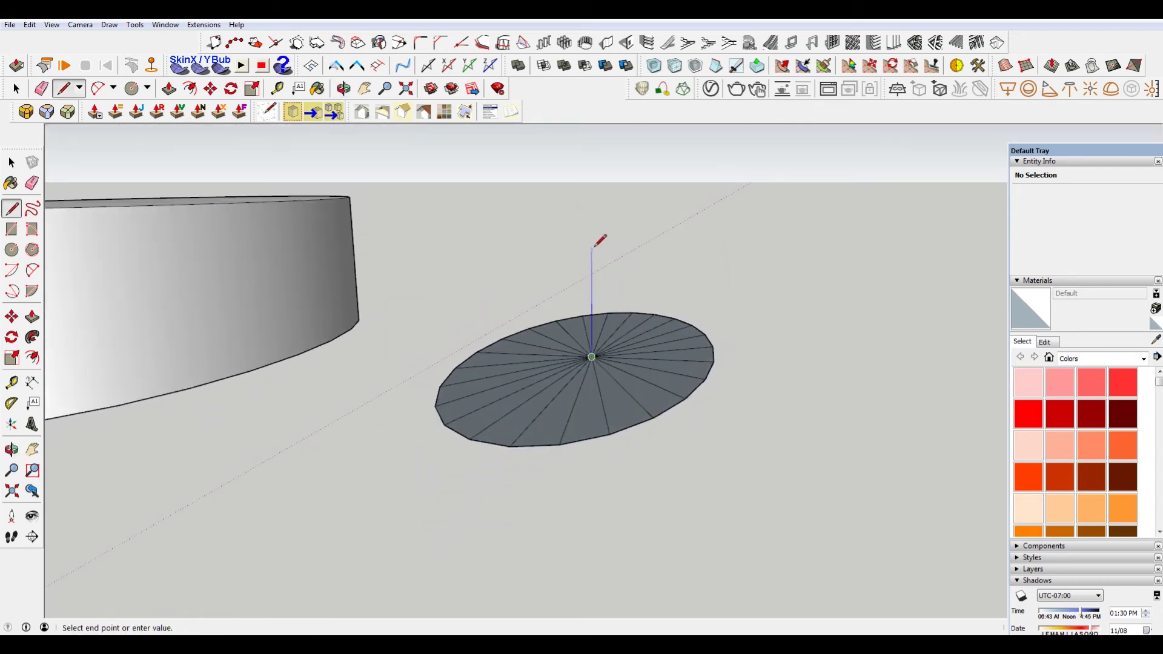
Step: Draw a vertical two-point arc between opposite vertices across the ellipse's short width, peaking at the top of the vertical line
key("c")
middle_click_drag(693, 280, 624, 390)
scroll(538, 358, "up", 3)
left_click(414, 372)
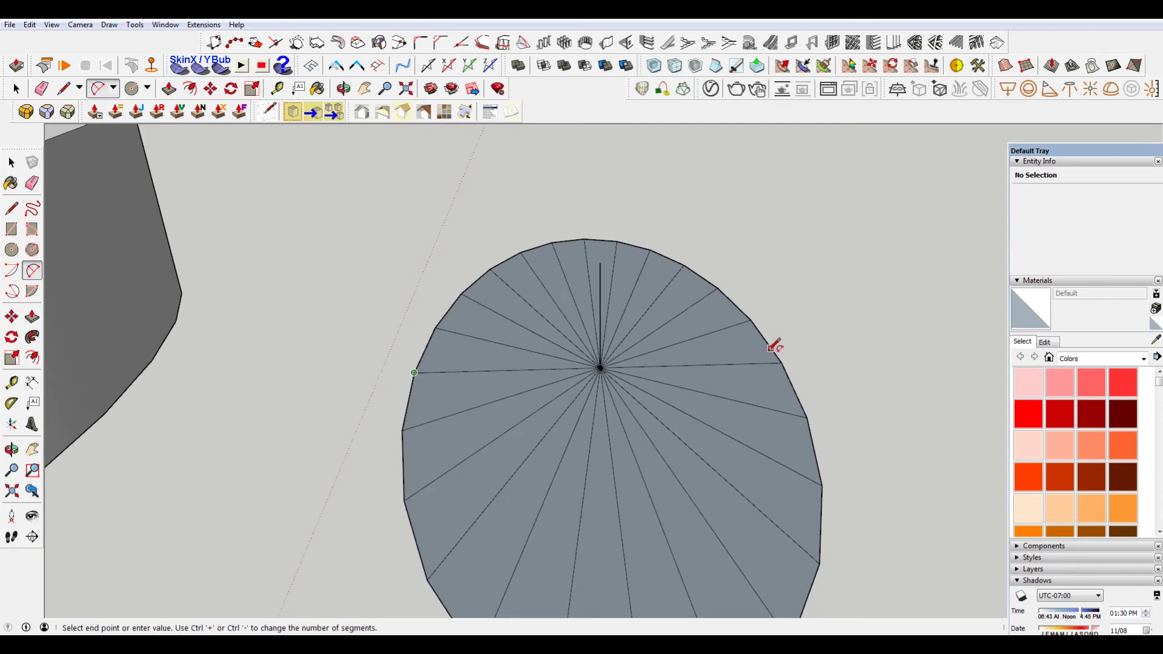
left_click(781, 362)
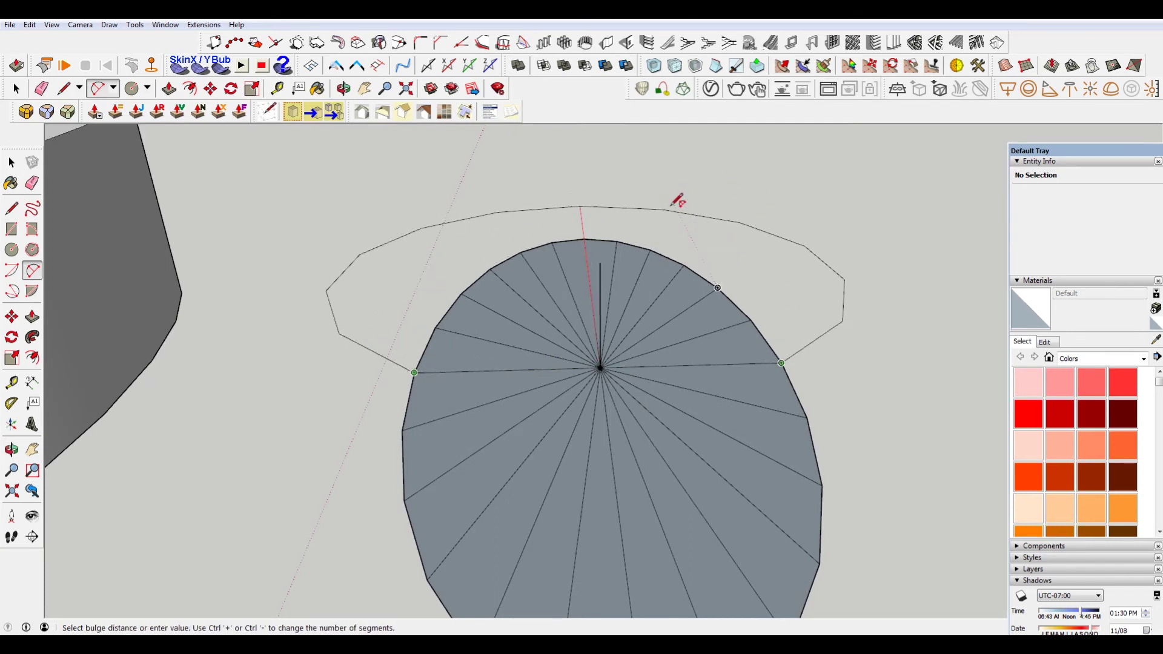
key("shift")
middle_click_drag(683, 199, 599, 182)
left_click(588, 254)
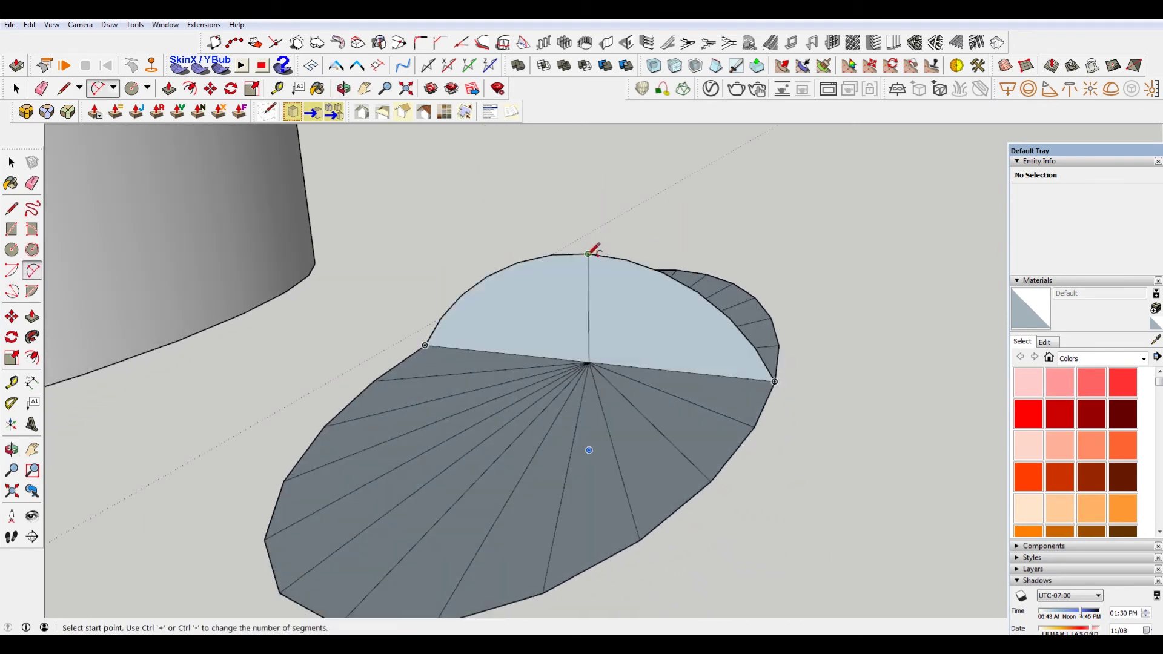
Step: Draw a second upright arc between the adjacent pair of opposite vertices, peaking at the same top point
middle_click_drag(623, 314, 470, 379)
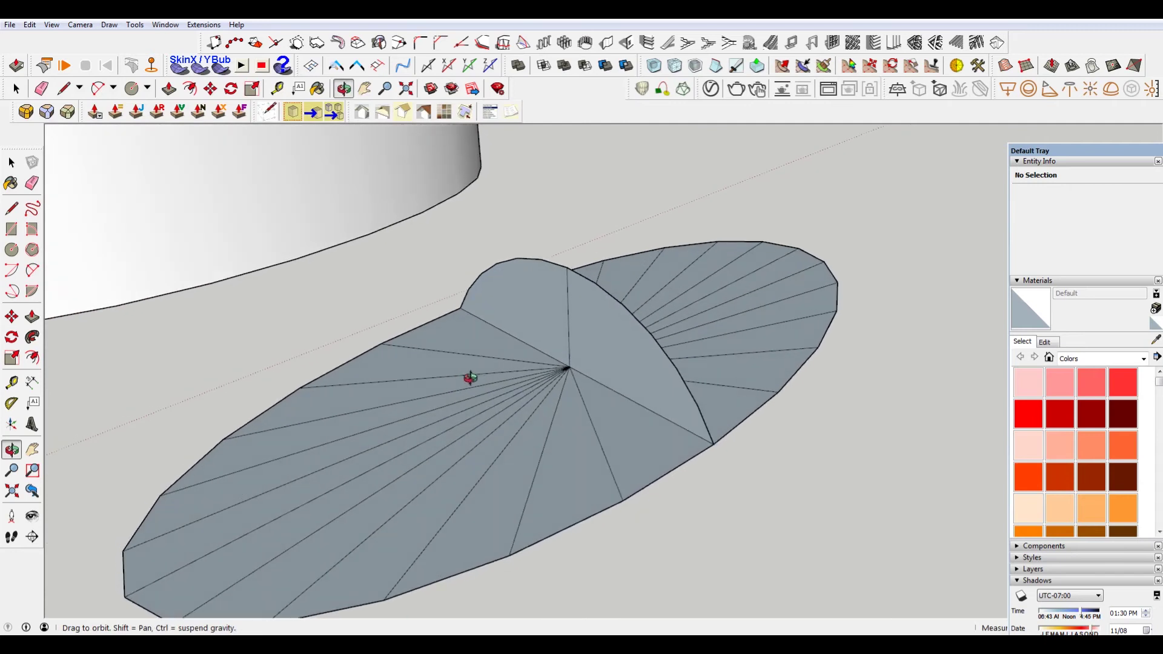
left_click(380, 342)
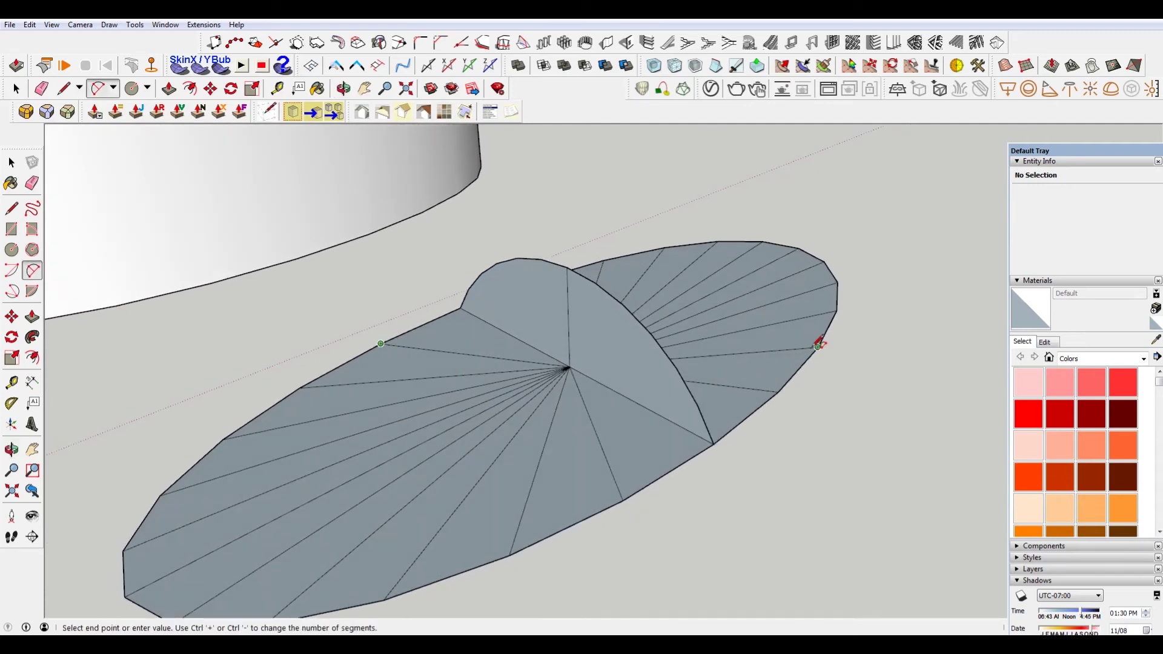
middle_click_drag(817, 347, 669, 262)
left_click(769, 418)
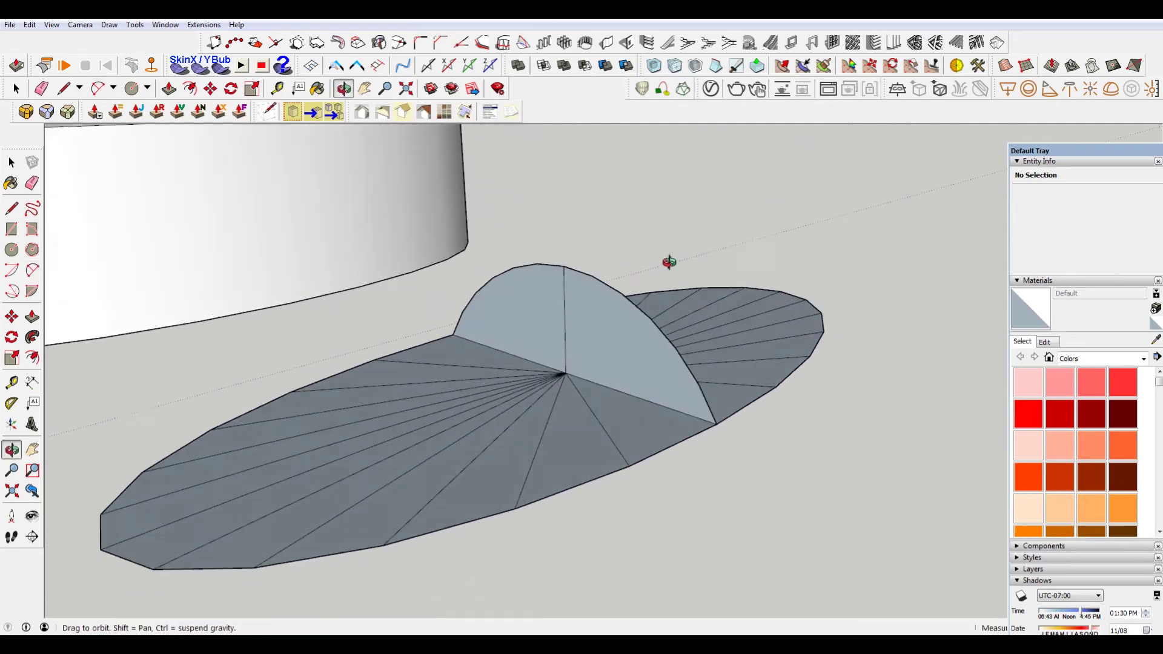
left_click(564, 266)
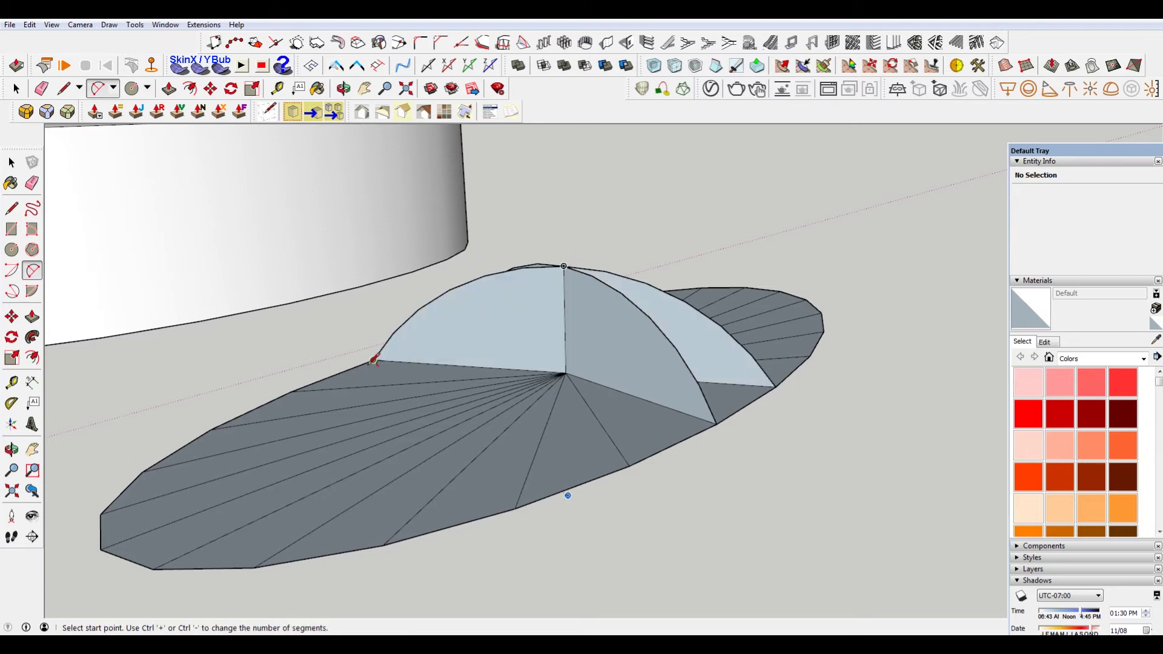
Step: Draw arcs over the remaining pairs of opposite vertices through the shared top point to form the dome's ribs
left_click(291, 392)
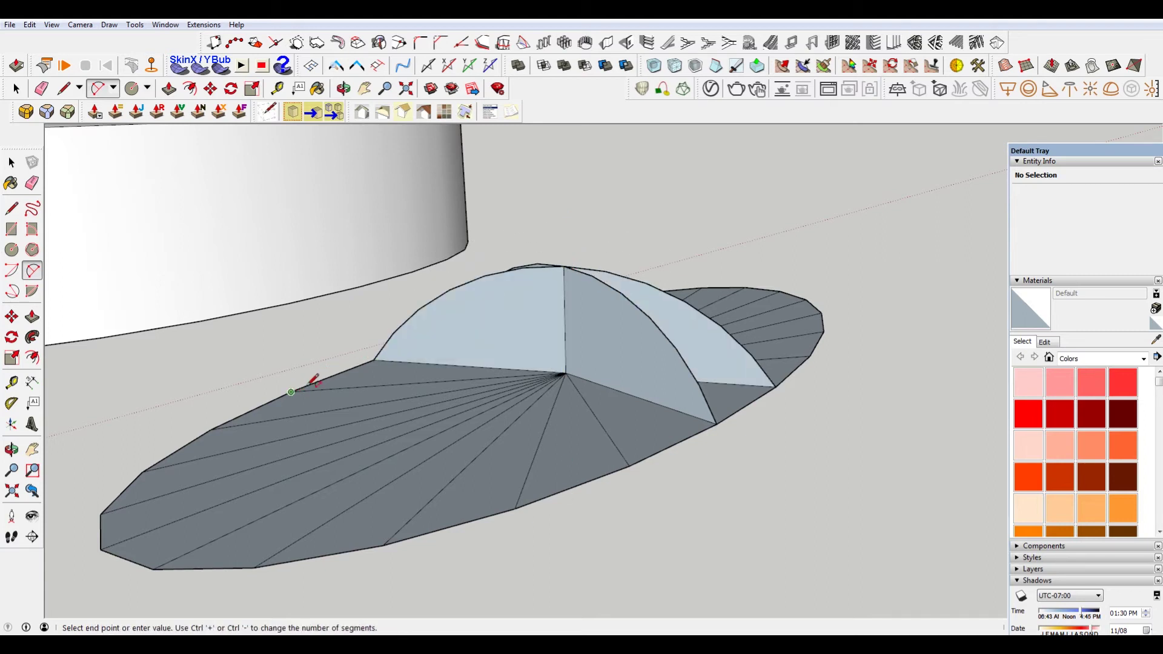
left_click(810, 356)
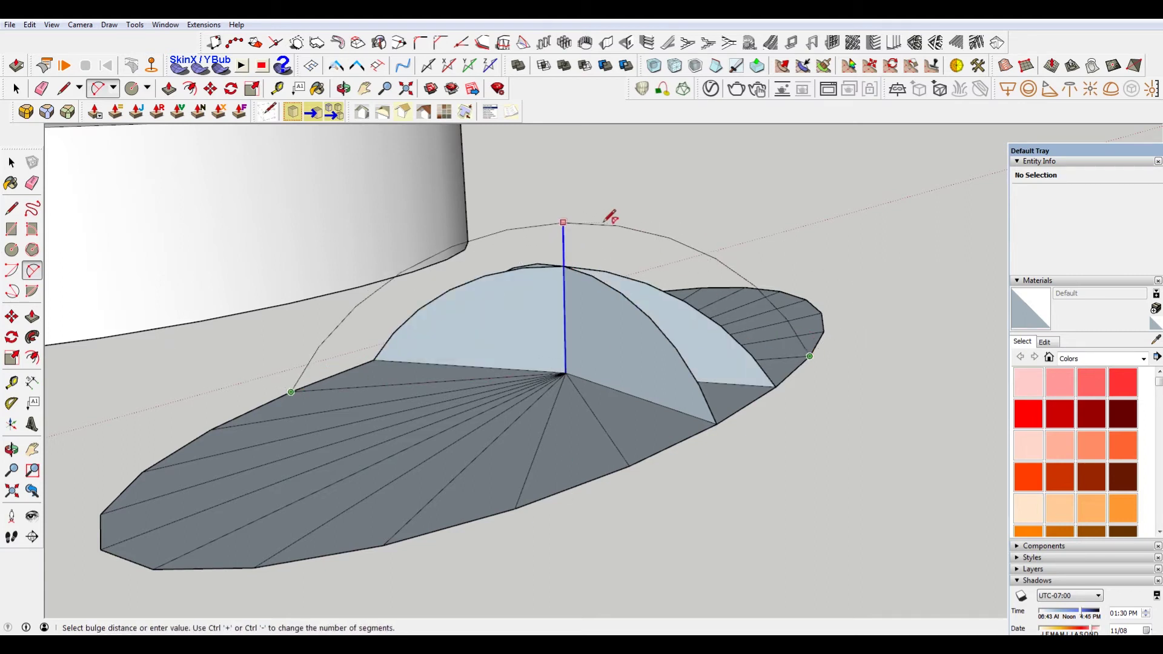
left_click(564, 264)
left_click(130, 483)
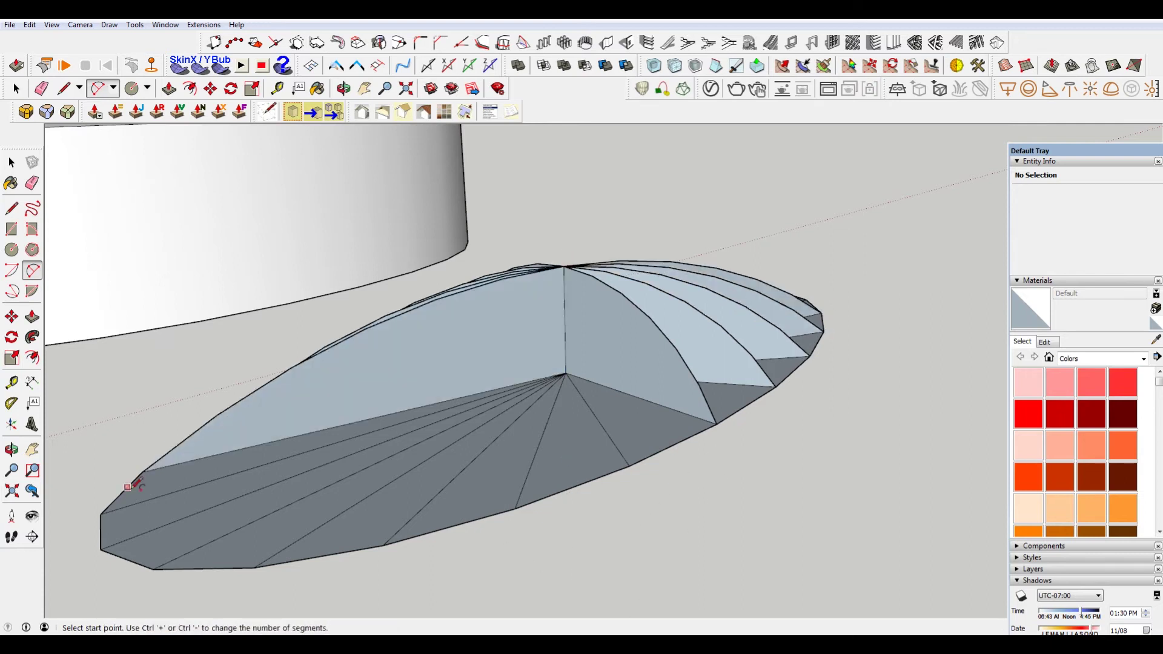
middle_click_drag(129, 483, 729, 208)
Step: Select the whole rib framework and generate a dome surface over its arcs
key("space")
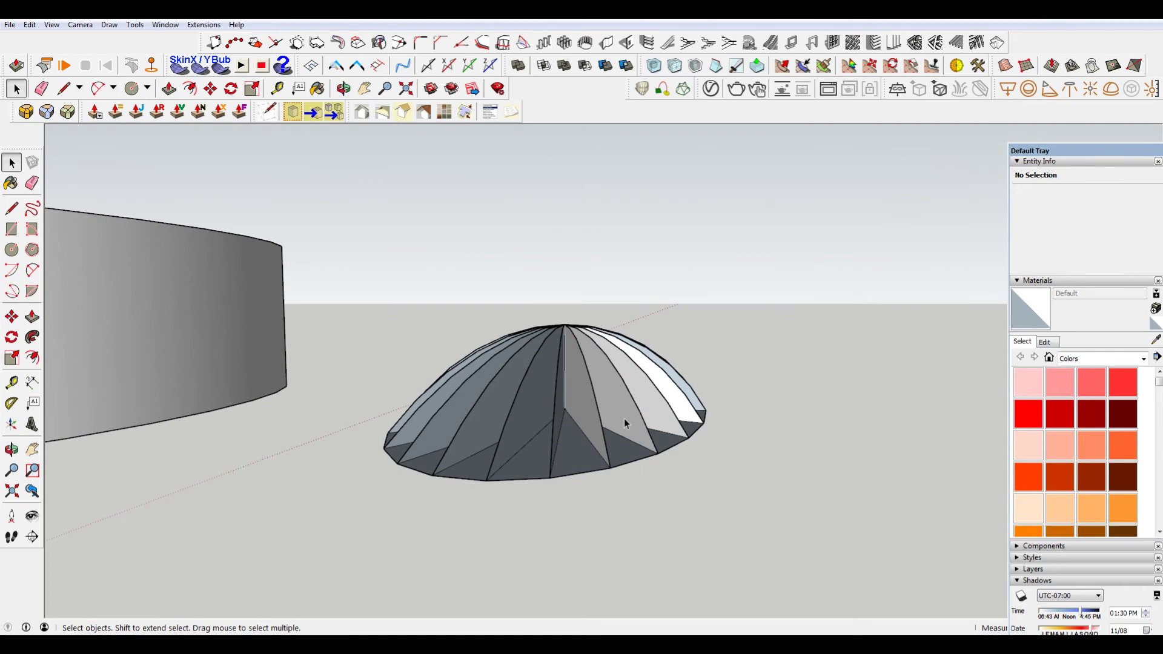
middle_click_drag(622, 427, 586, 467)
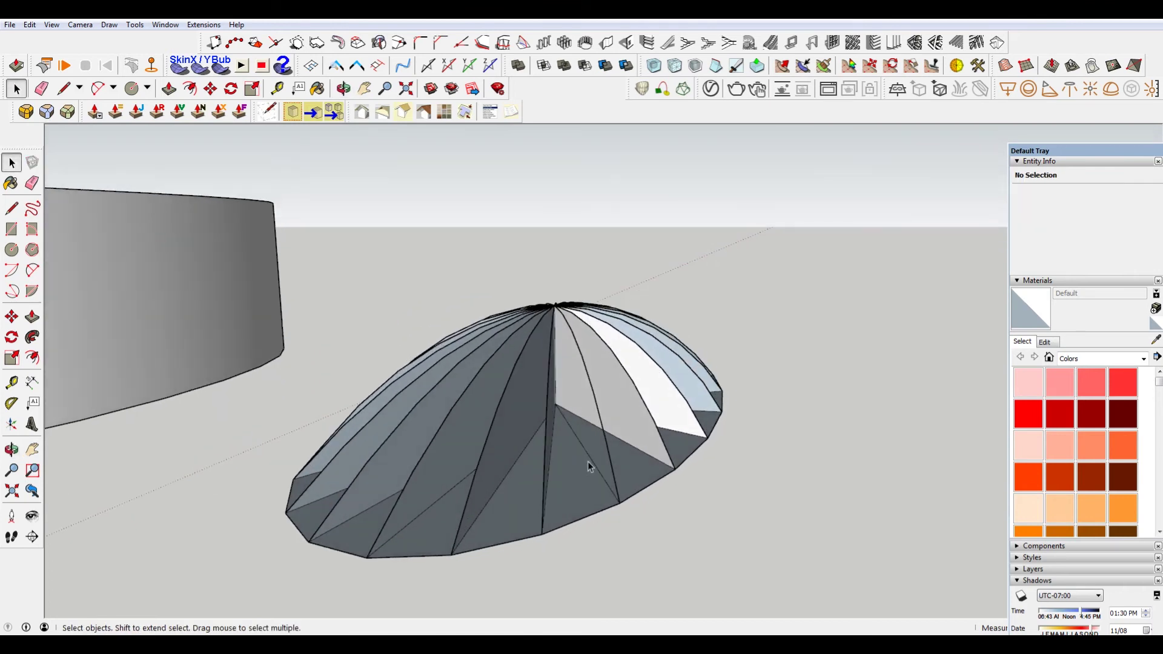
mouse_move(567, 418)
middle_mouse_down()
mouse_move(601, 434)
mouse_move(607, 408)
mouse_move(673, 408)
mouse_move(521, 454)
mouse_move(571, 398)
mouse_move(537, 405)
mouse_move(519, 397)
mouse_move(563, 395)
mouse_move(337, 358)
mouse_move(659, 340)
mouse_move(698, 436)
mouse_move(571, 299)
middle_mouse_up()
left_click_drag(409, 217, 729, 525)
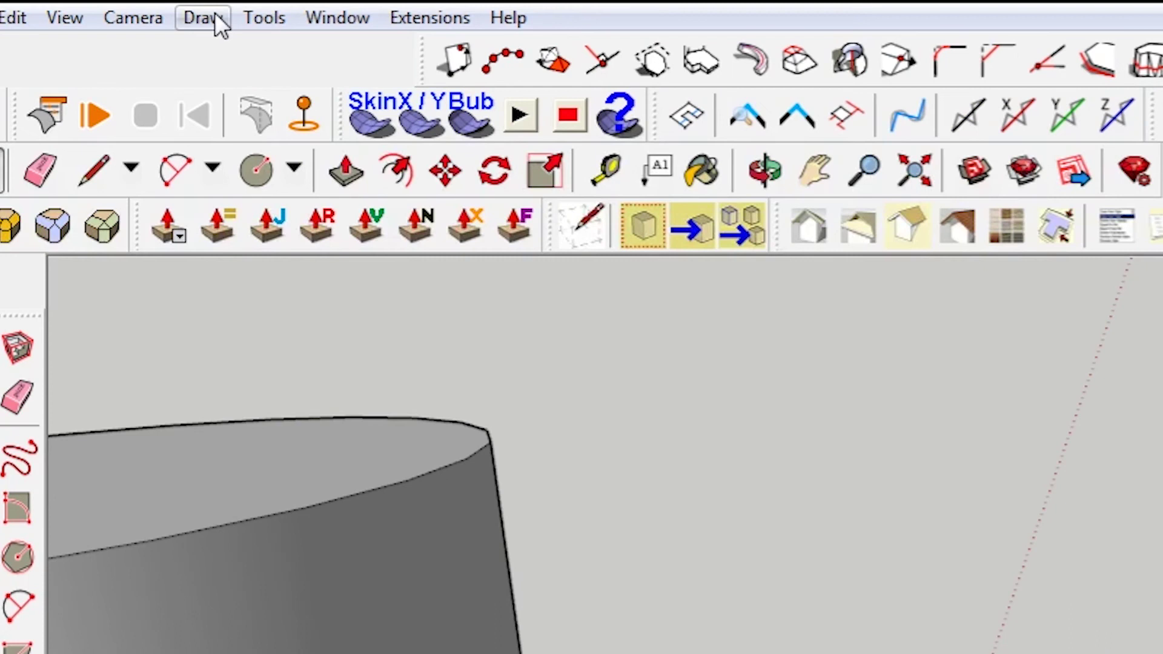
left_click(212, 19)
mouse_move(148, 161)
left_click(393, 161)
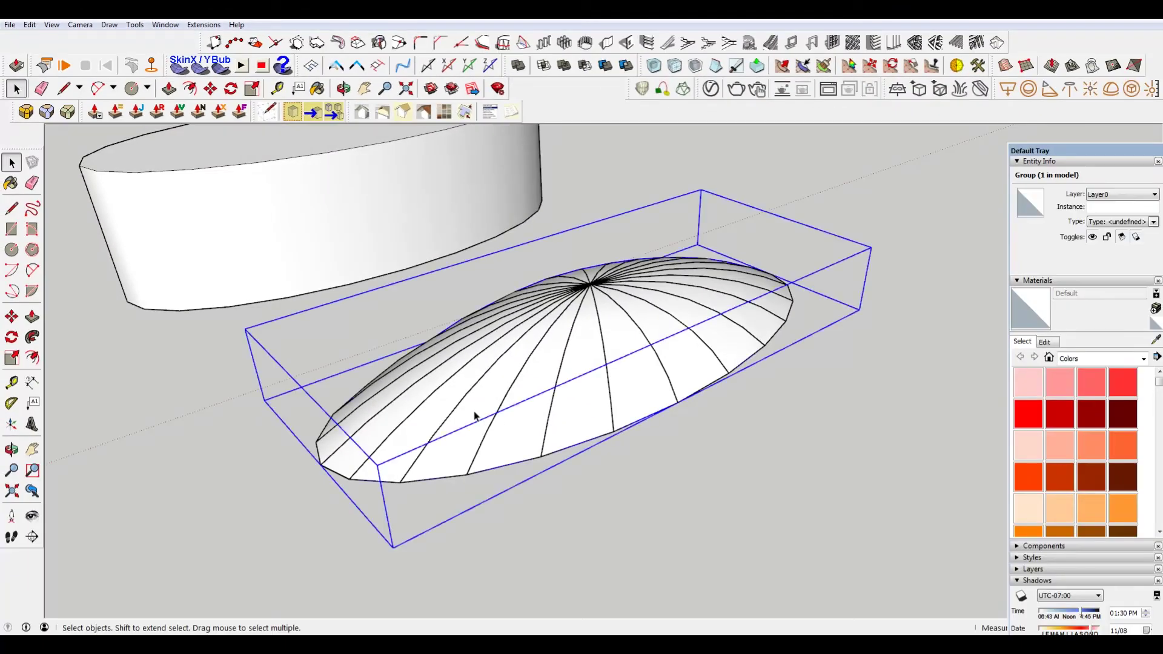
Step: Move the generated dome surface by its rim endpoint onto the matching corner of the elliptical building volume's top edge
key("m")
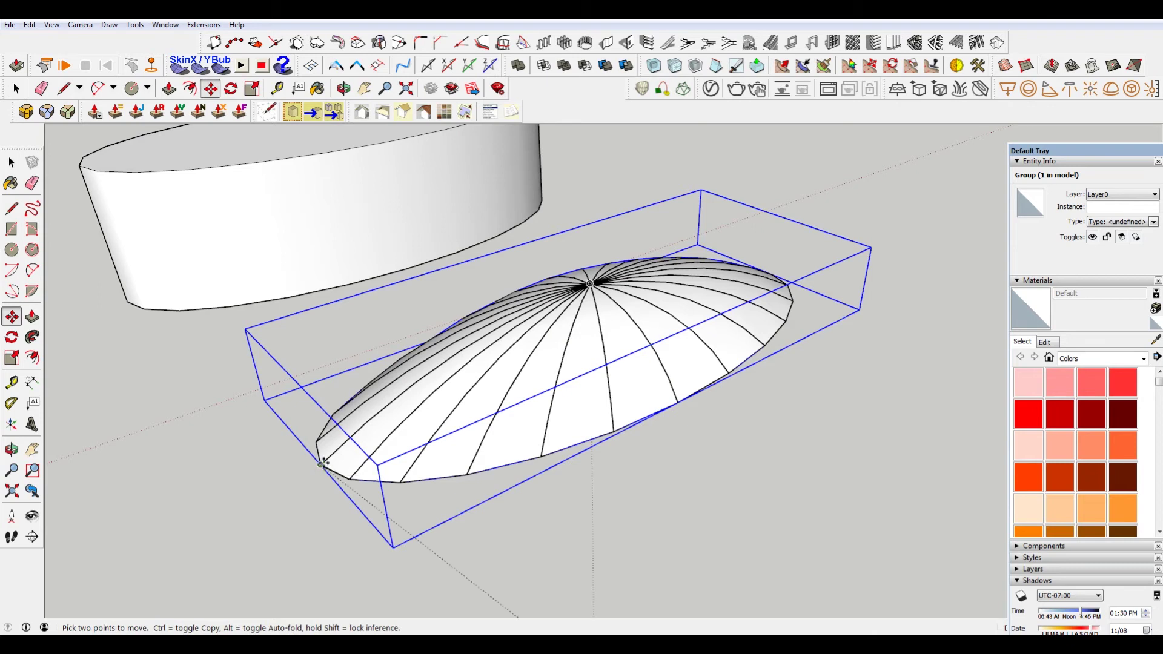
left_click(322, 464)
scroll(221, 291, "up", 5)
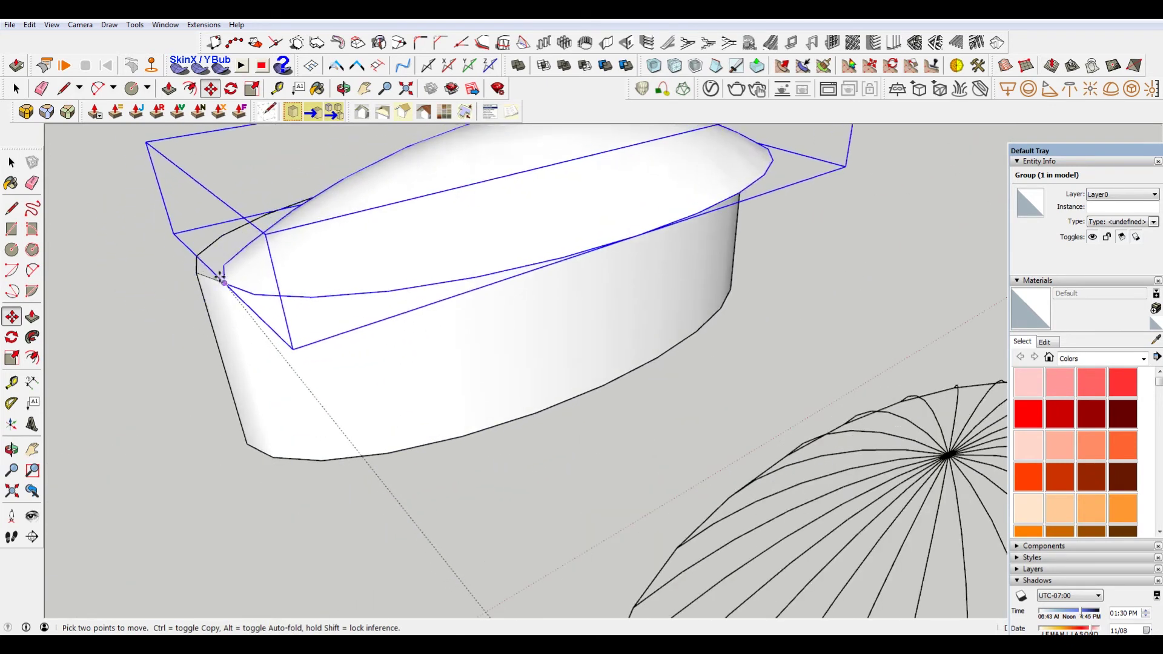
key("Escape")
scroll(469, 390, "down", 3)
key("space")
left_click(772, 313)
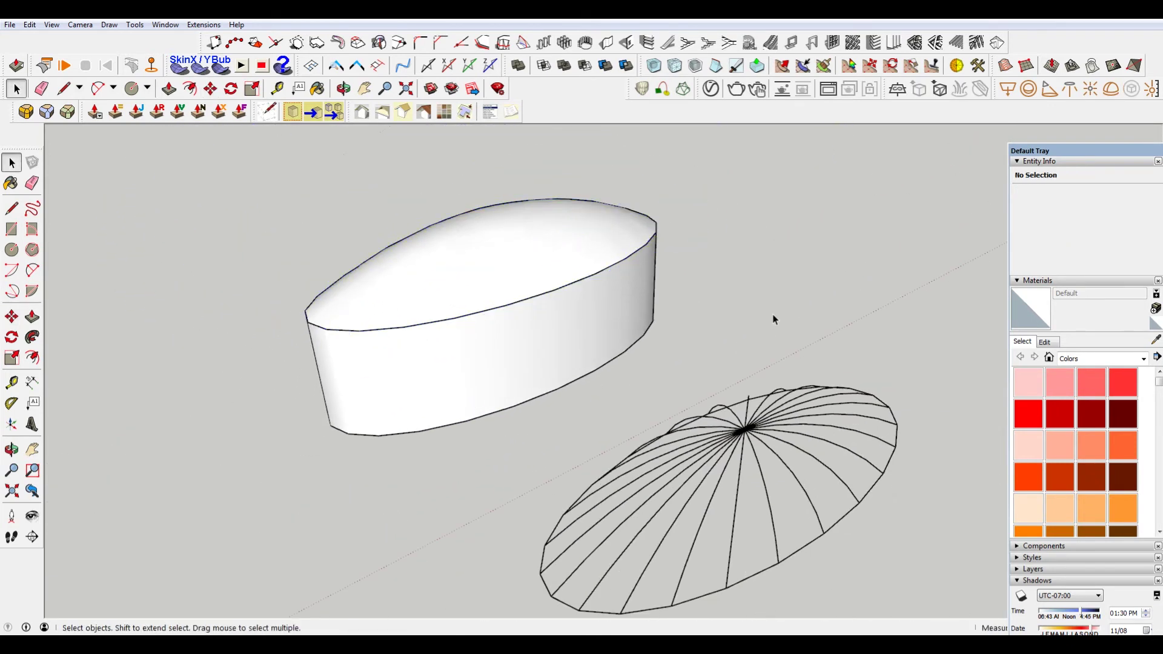
Step: Scale the dome surface vertically on the building volume to try a taller shape
middle_click_drag(772, 314, 620, 251)
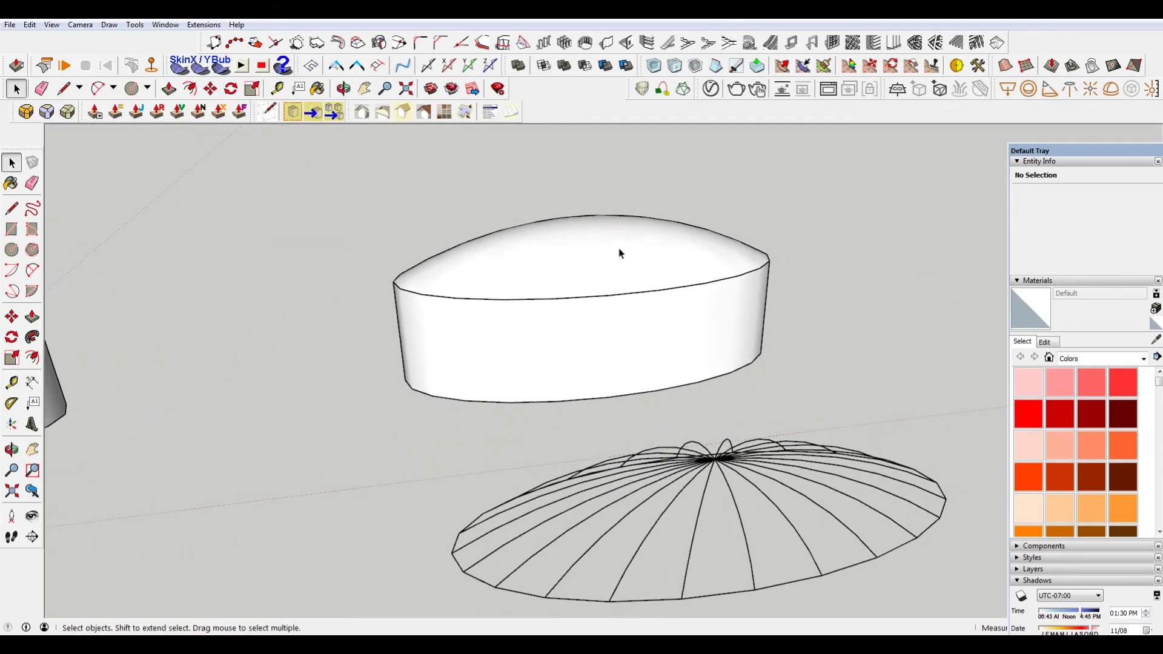
left_click(438, 286)
middle_click_drag(437, 287, 680, 286)
key("s")
left_click_drag(412, 238, 361, 161)
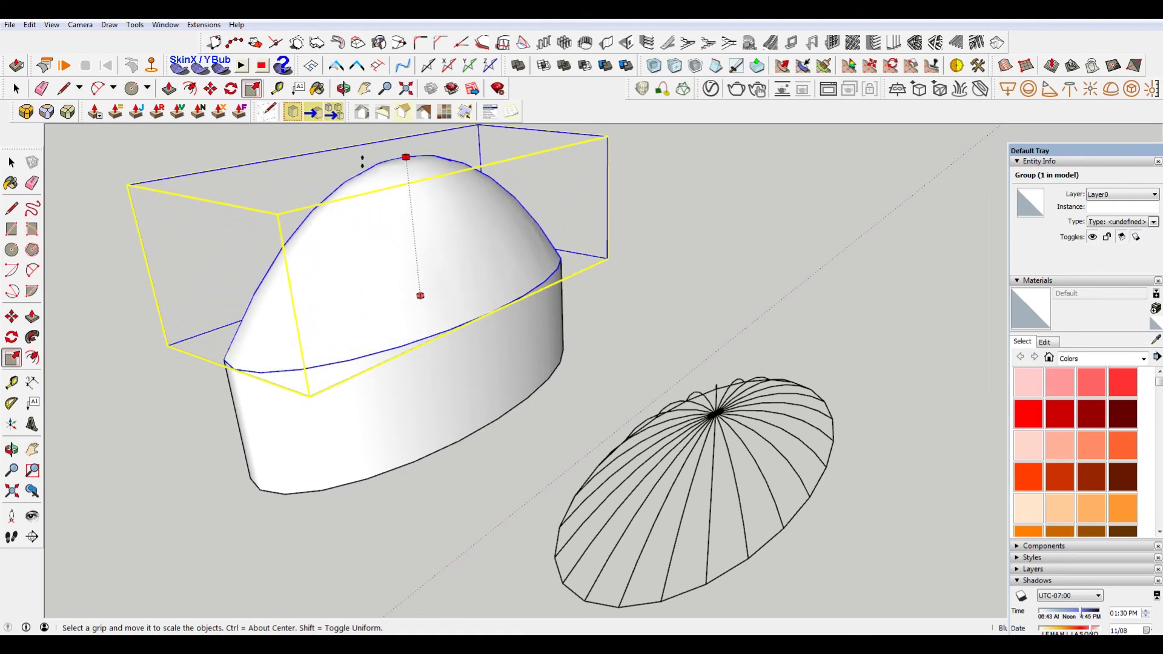
middle_click_drag(361, 161, 416, 189)
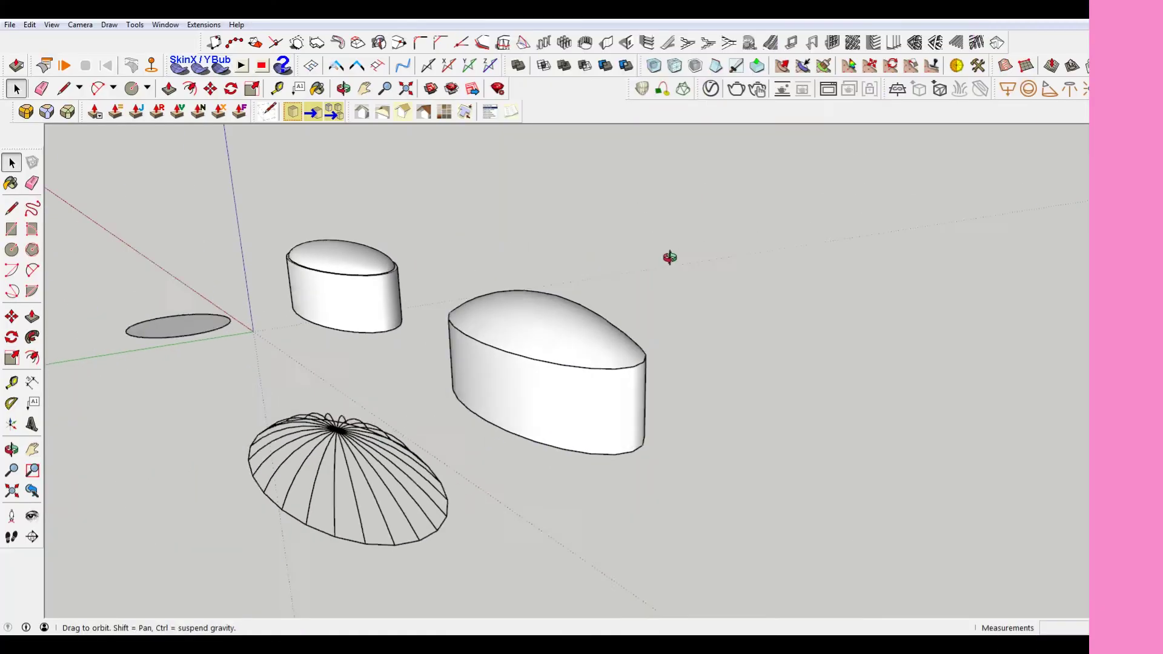
Step: Place a copy of the elliptical building volume, without its dome, about 364' away from the original
scroll(539, 336, "down", 3)
mouse_move(545, 329)
middle_mouse_down()
mouse_move(405, 241)
mouse_move(335, 231)
mouse_move(377, 280)
mouse_move(542, 324)
mouse_move(337, 262)
mouse_move(562, 347)
middle_mouse_up()
left_click(407, 402)
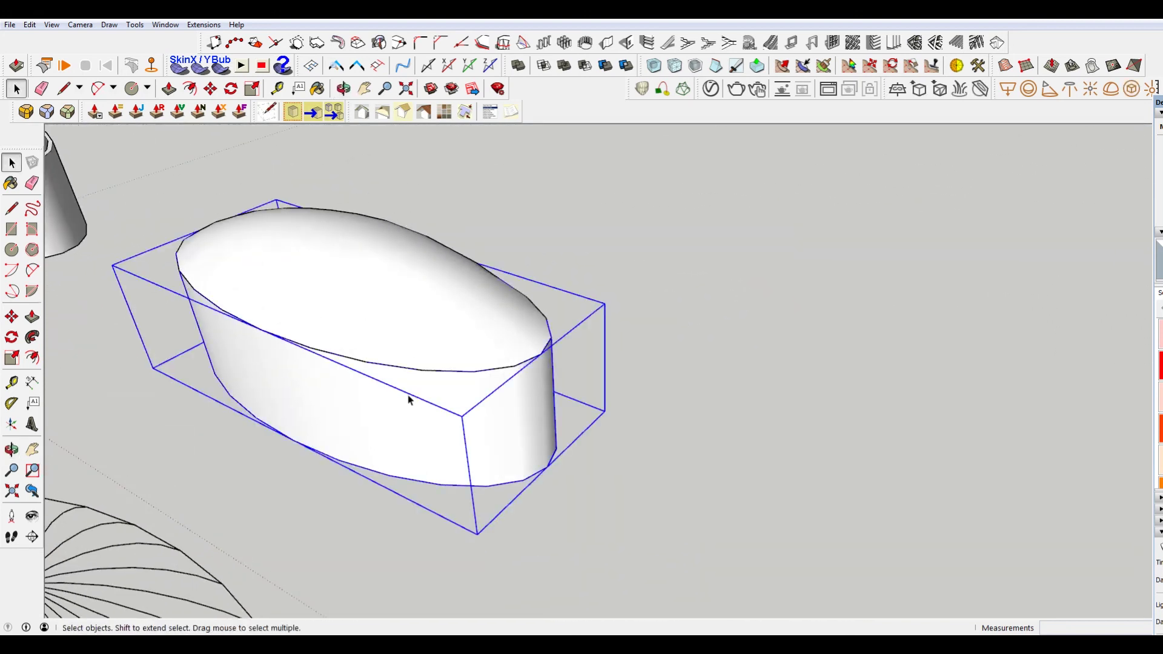
scroll(421, 394, "down", 3)
key("m")
key("ctrl")
left_click(411, 386)
scroll(443, 407, "down", 3)
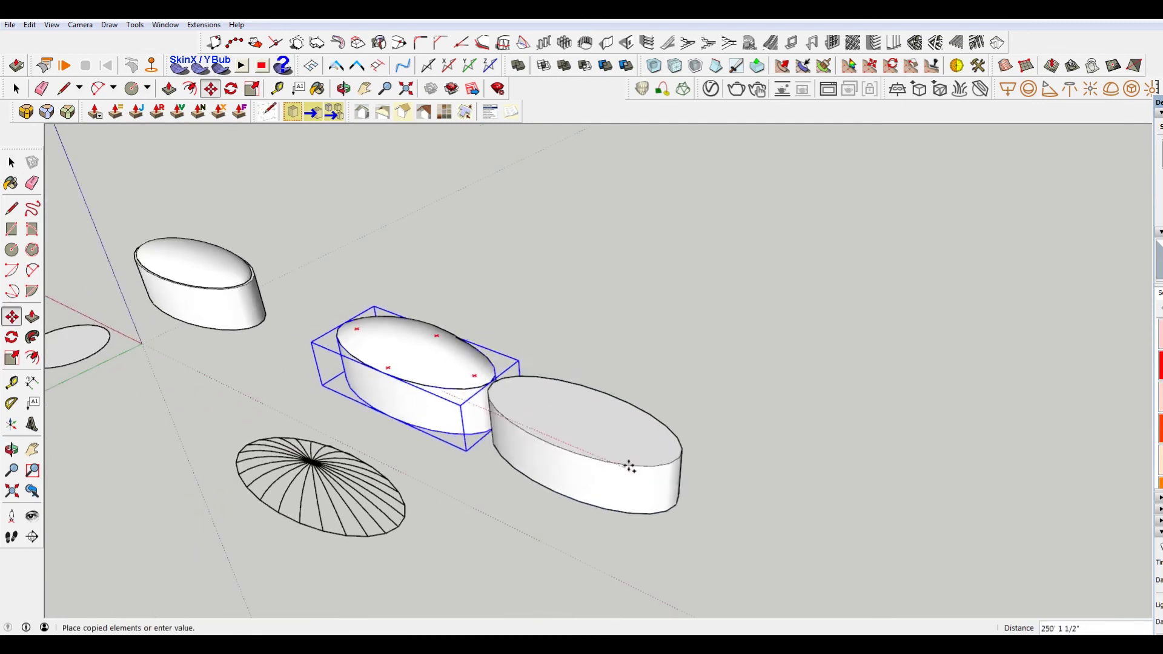
scroll(648, 473, "down", 1)
left_click(723, 504)
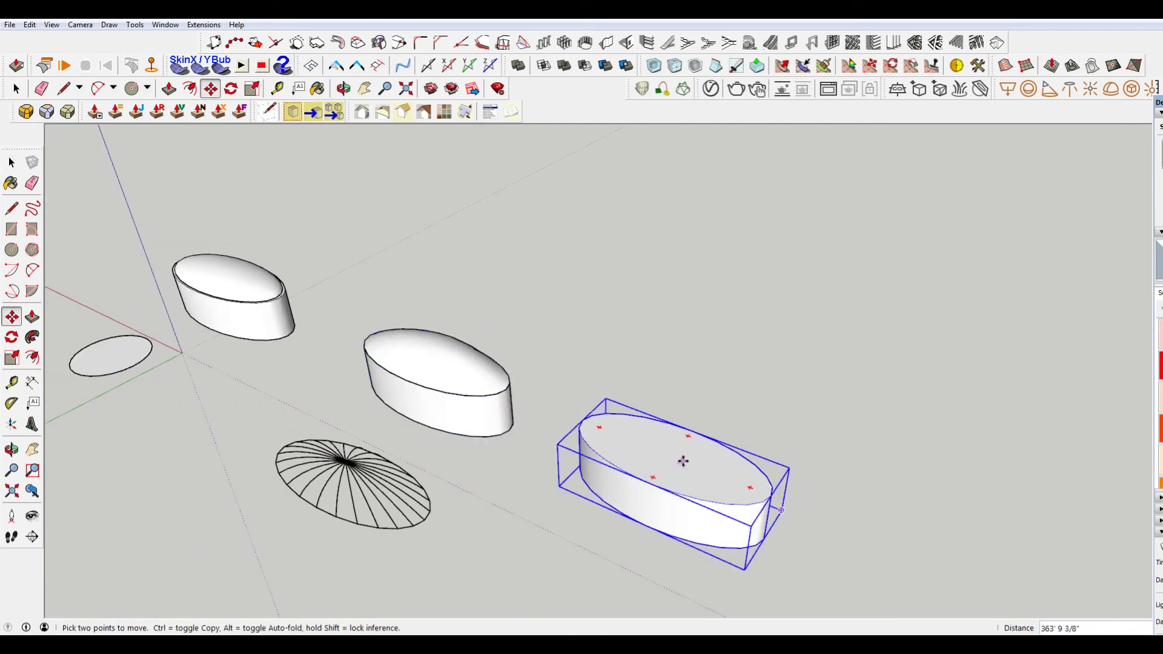
Step: Open the copied building volume's group for editing and select its top elliptical face
scroll(680, 462, "up", 2)
key("space")
middle_click_drag(827, 469, 622, 416)
left_click(623, 416)
key("m")
left_click(623, 416)
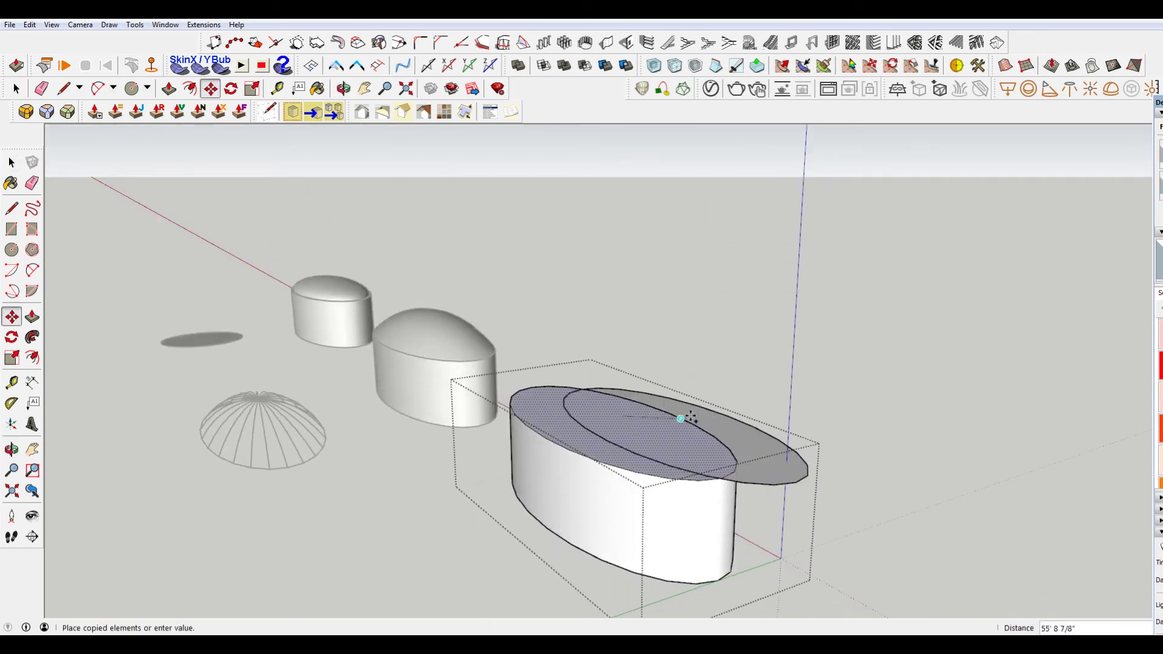
key("Escape")
Step: Copy the top elliptical face, leave the group and paste the face in place
key("space")
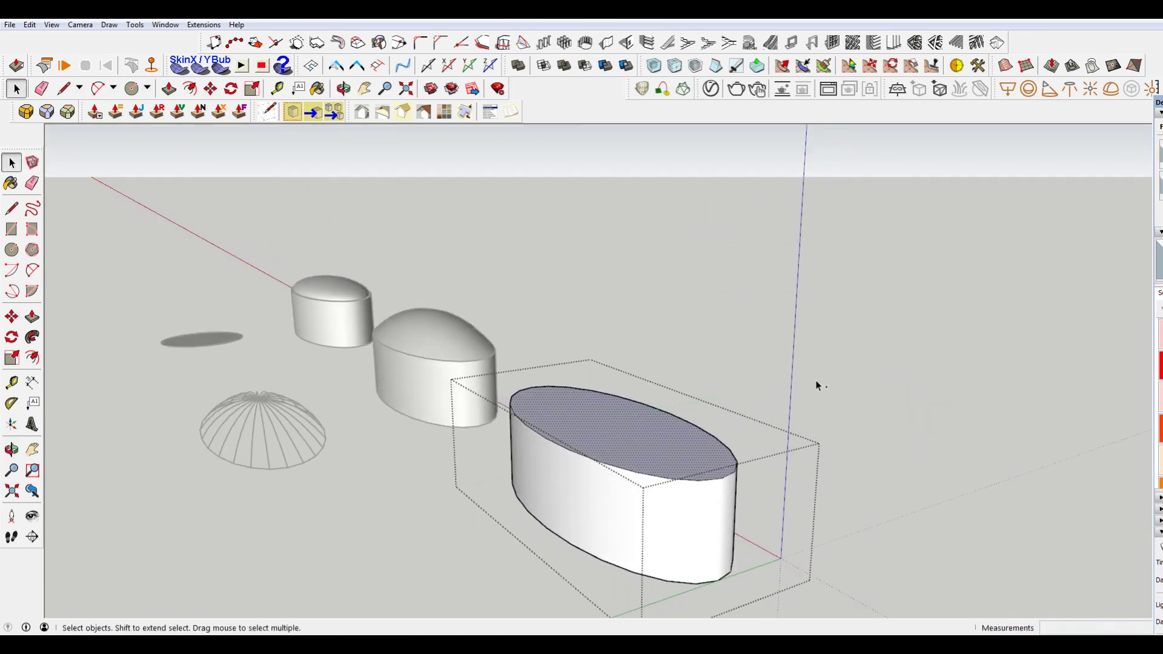
left_click(834, 366)
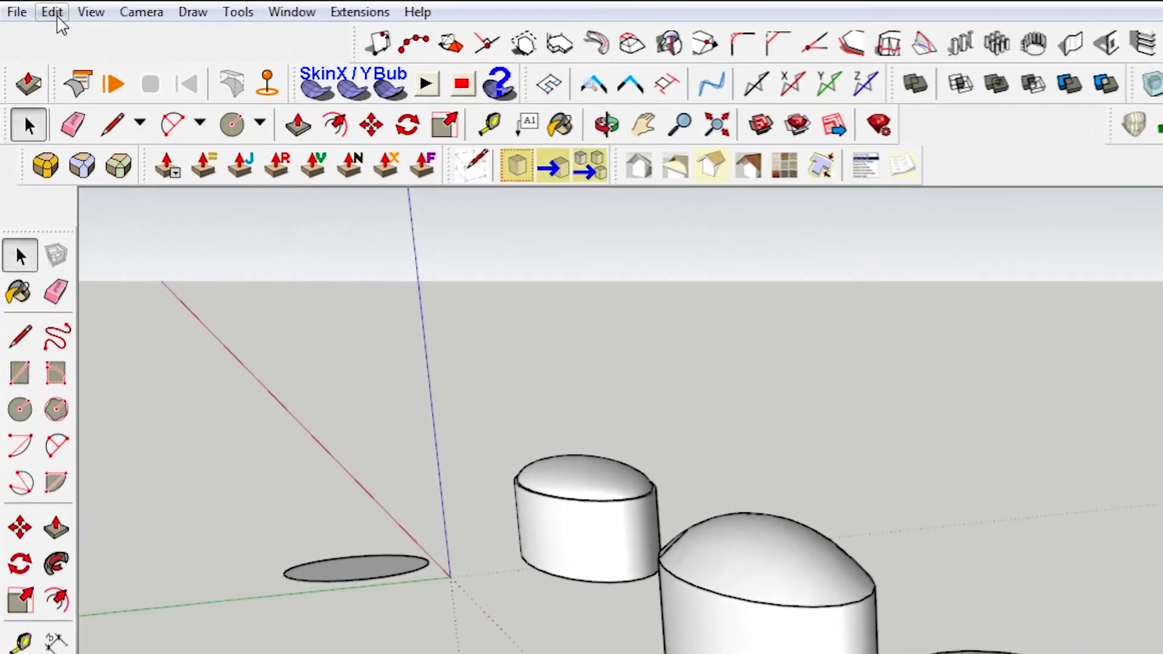
left_click(29, 25)
mouse_move(10, 25)
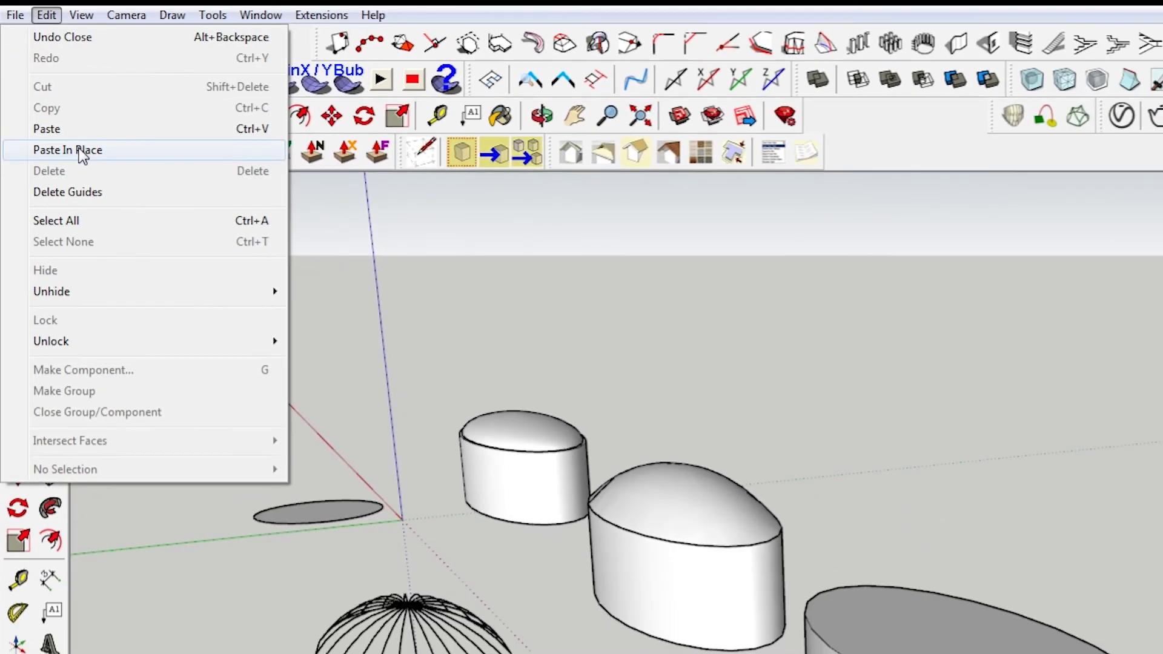
left_click(91, 158)
Step: Extrude the pasted ellipse upward with Push/Pull to form a second volume on top of the building
key("p")
left_click(609, 424)
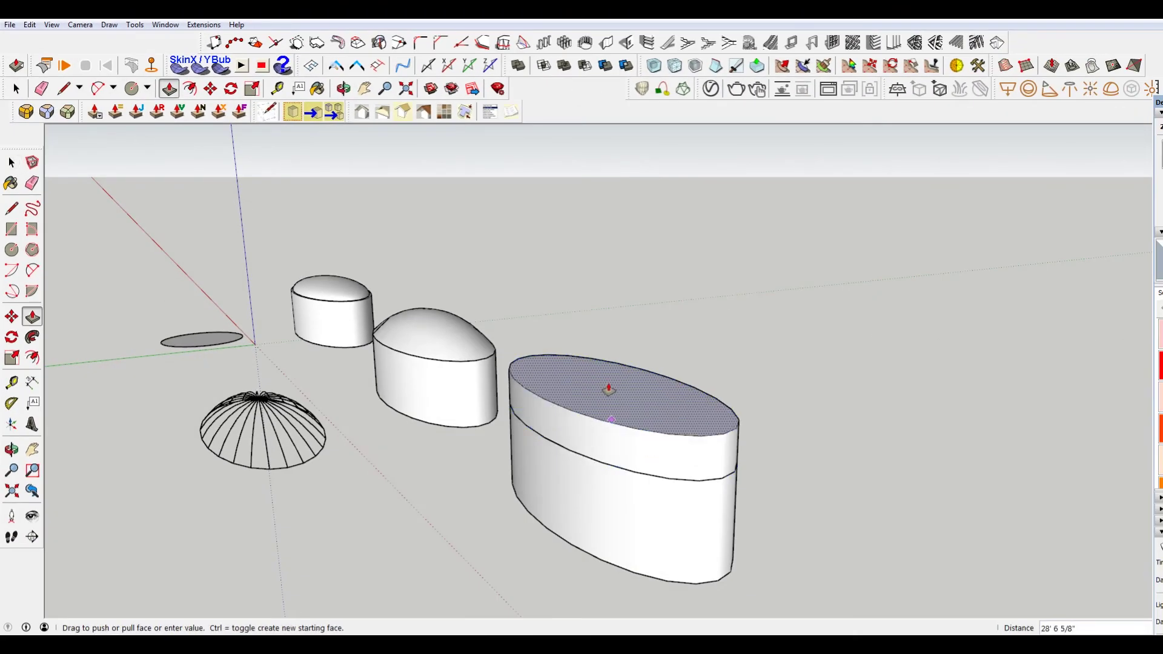
key("space")
Step: Copy the upper volume's top ellipse down to its base and divide the distance into five equal spaces with /5
middle_click_drag(856, 384, 727, 348)
left_click(714, 350)
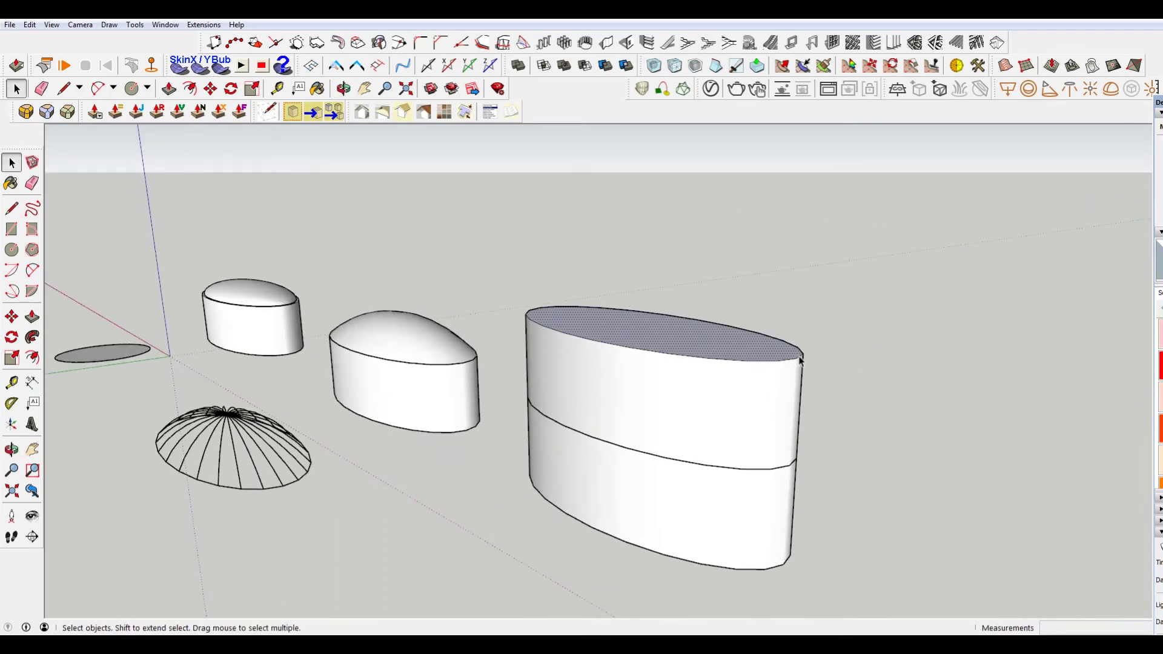
key("m")
scroll(812, 362, "up", 2)
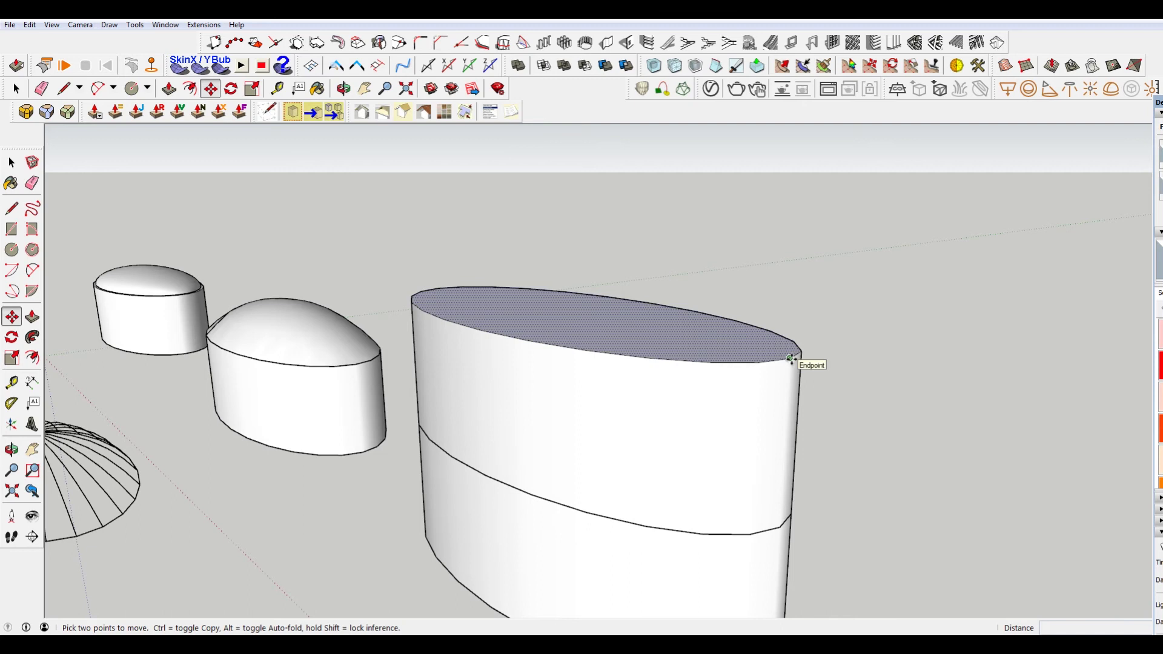
scroll(802, 371, "down", 1)
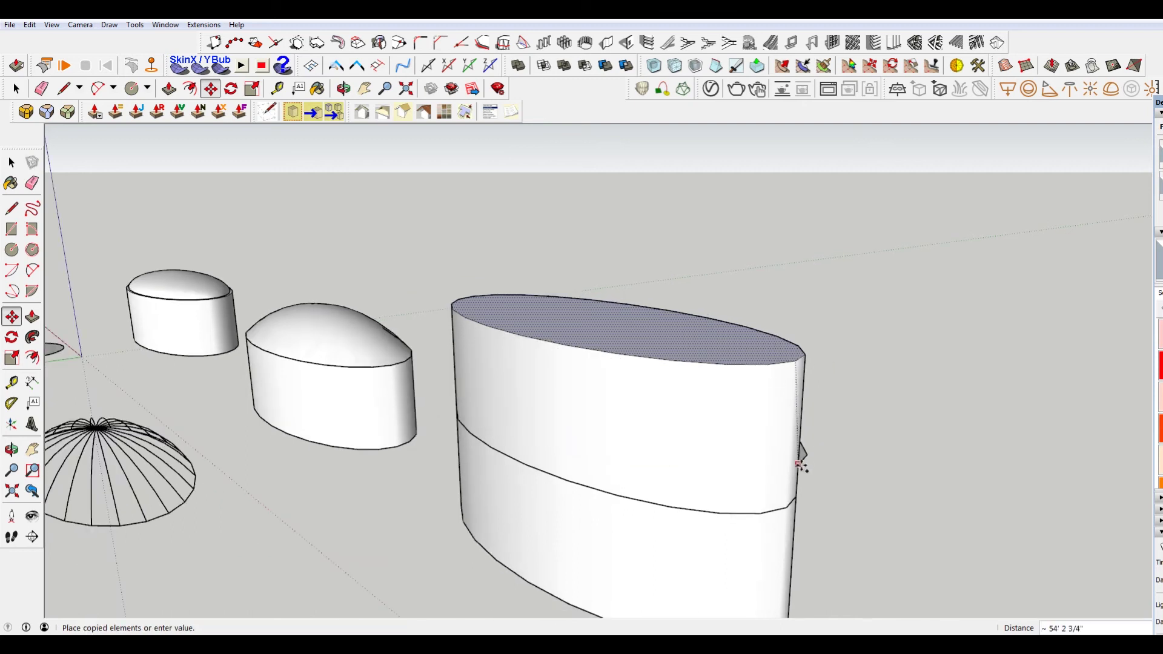
left_click(787, 502)
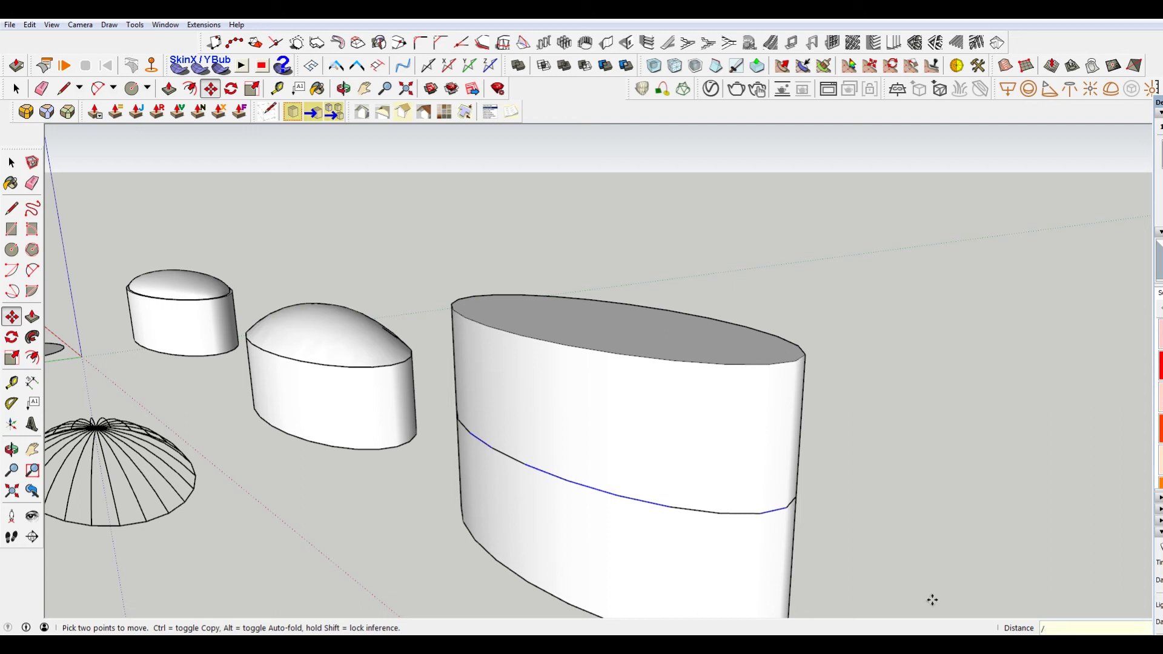
type("/5")
key("Return")
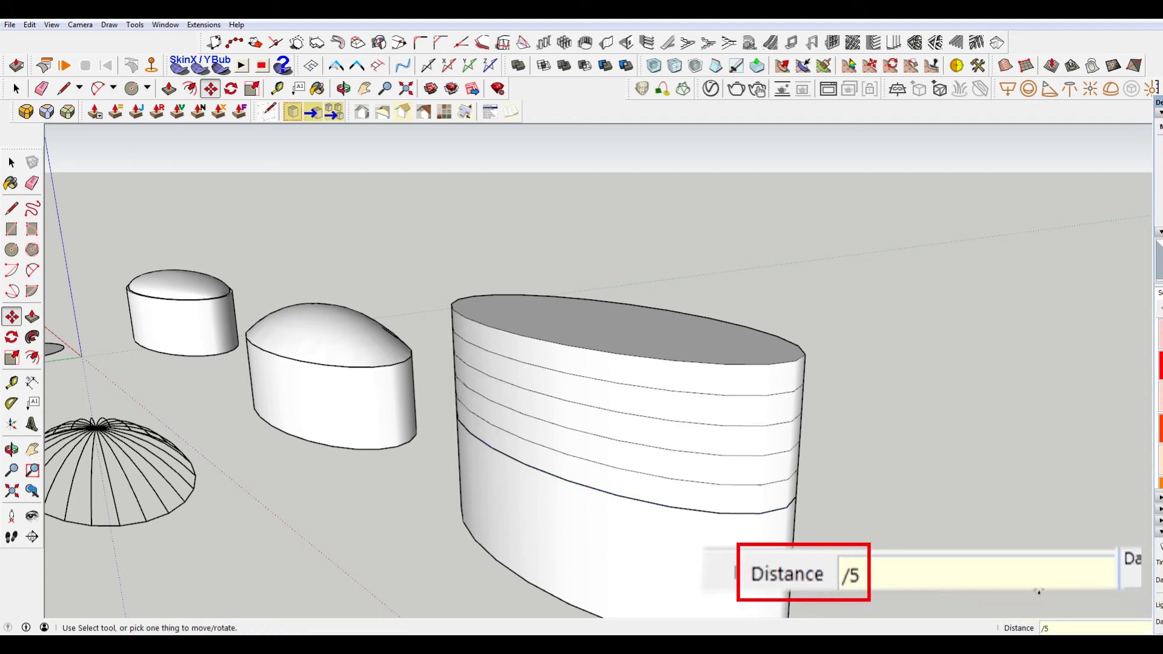
Step: Select the lowest copied ring on the upper volume and scale it inward about its centre to 0.89
key("space")
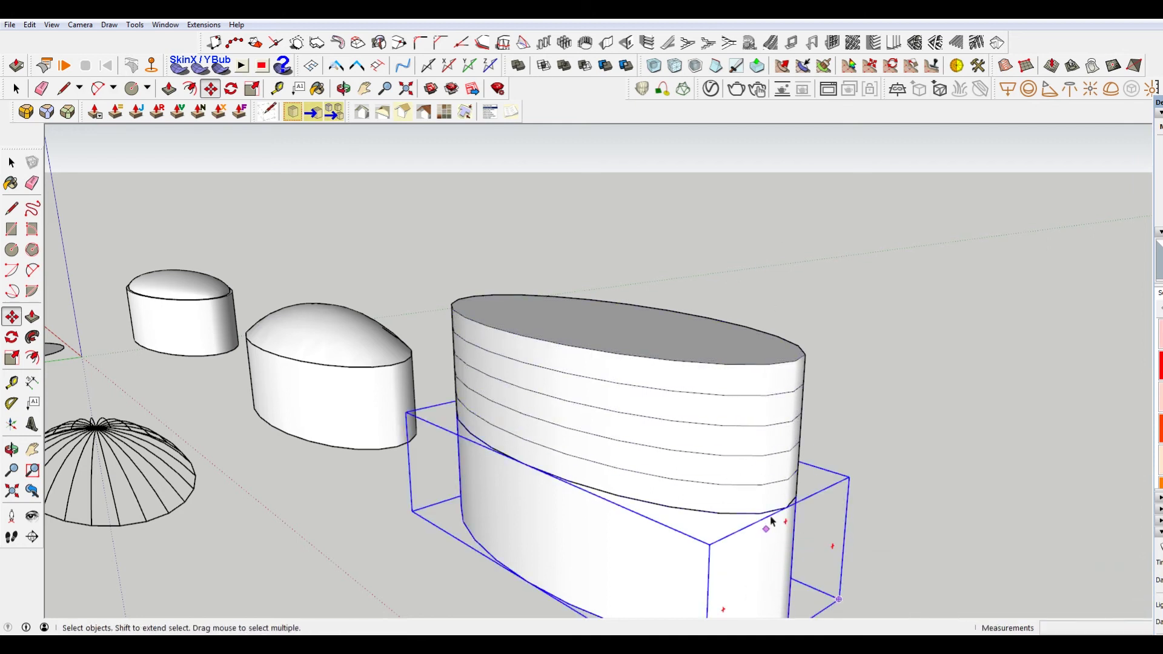
left_click(775, 485)
scroll(930, 496, "up", 2)
key("s")
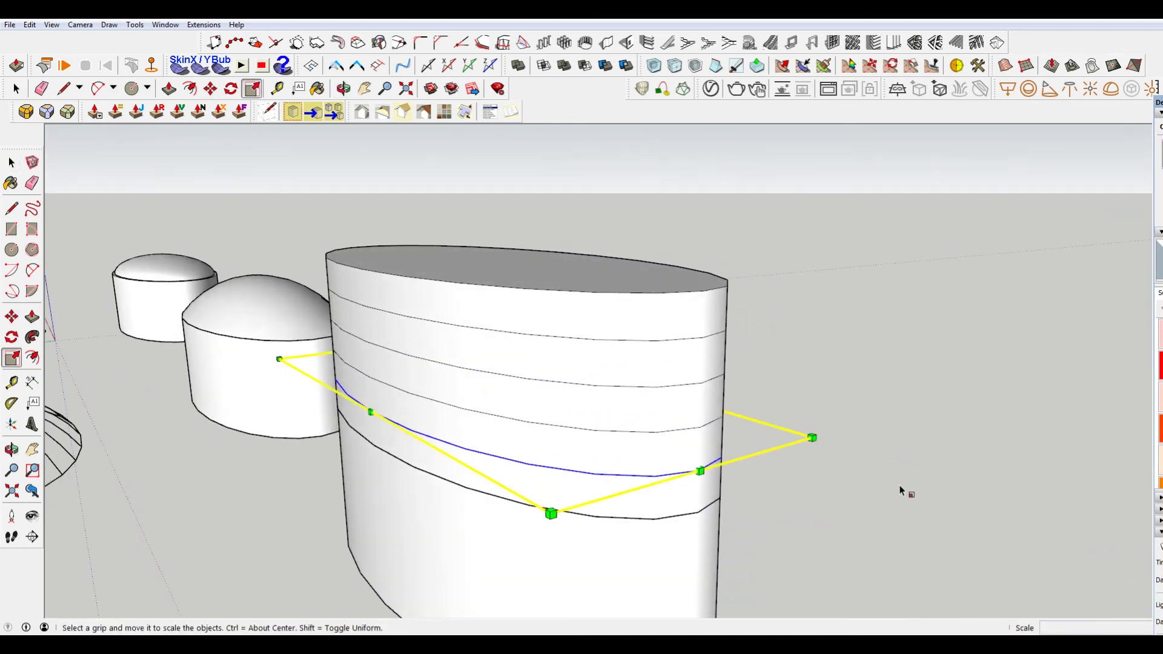
left_click(812, 437)
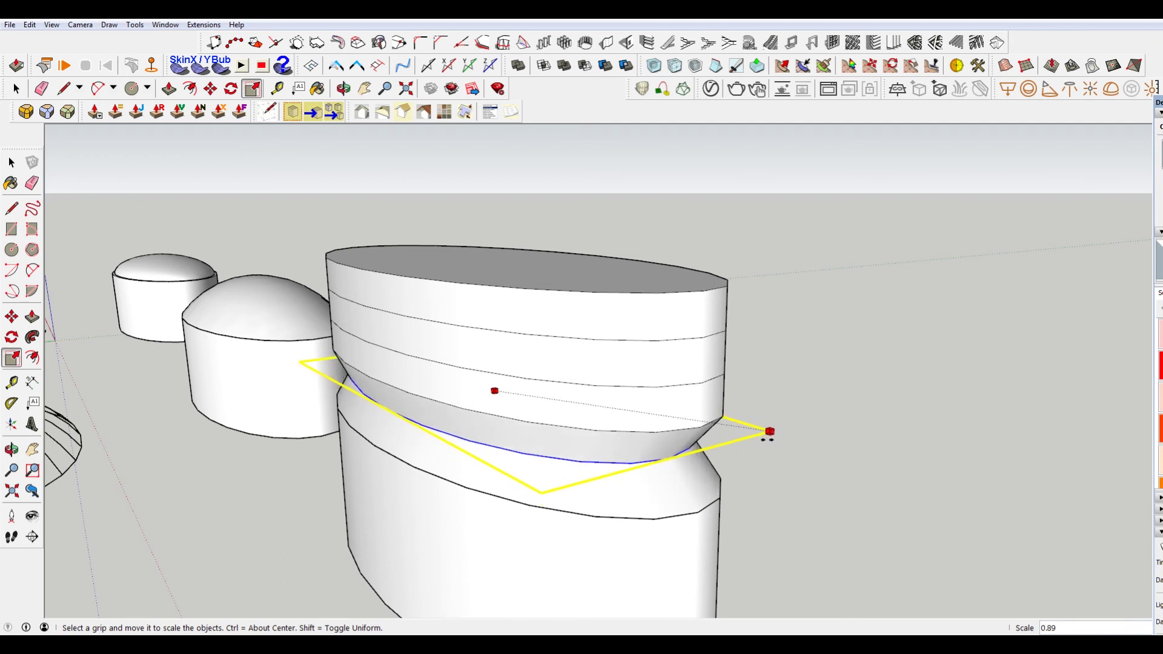
left_click(770, 431)
Step: Scale the second ring from the bottom inward about its centre to 0.87
key("space")
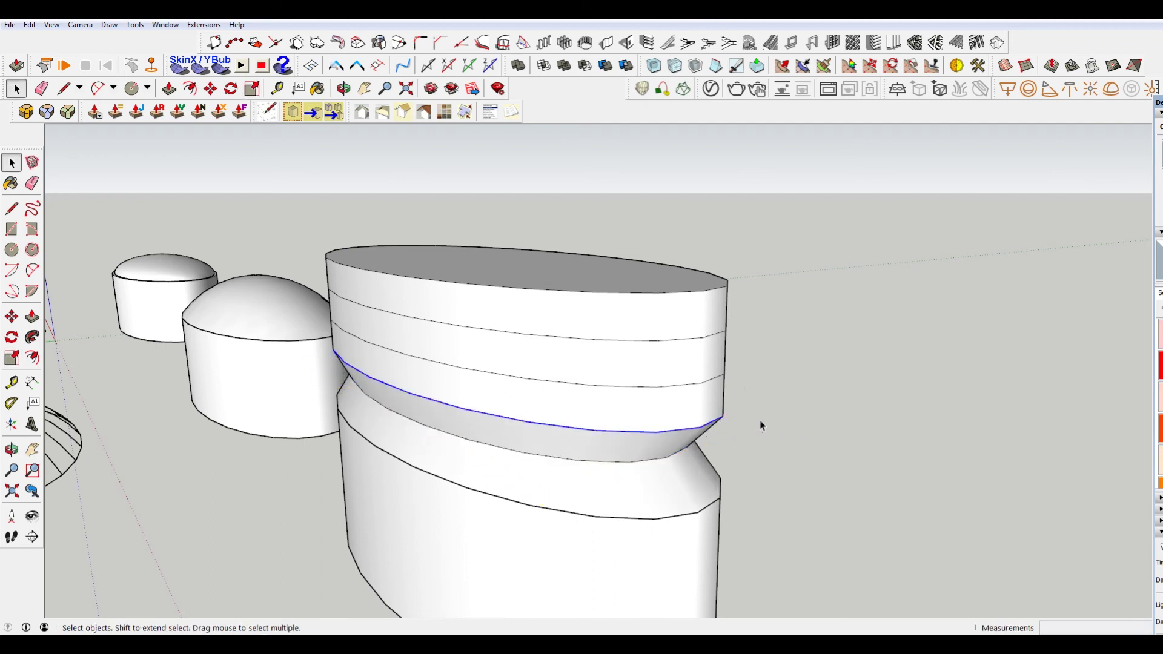
key("s")
left_click(811, 402)
left_click(764, 394)
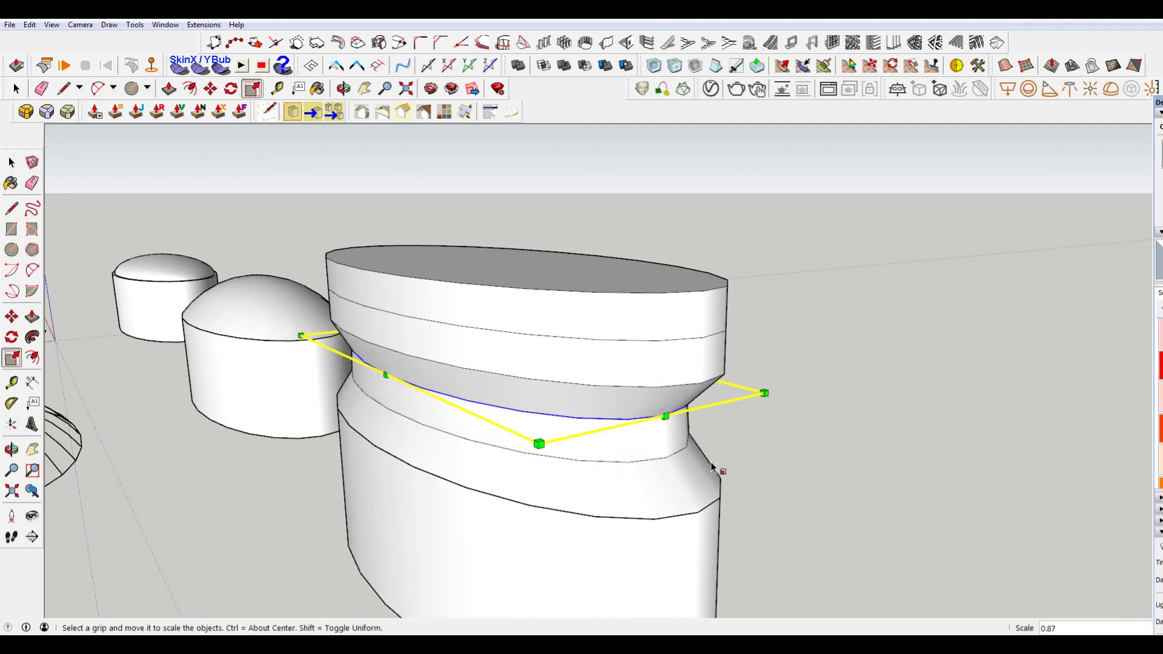
Step: Enlarge the lowest ring slightly about its centre to smooth the transition from the building wall
key("space")
key("s")
left_click(766, 430)
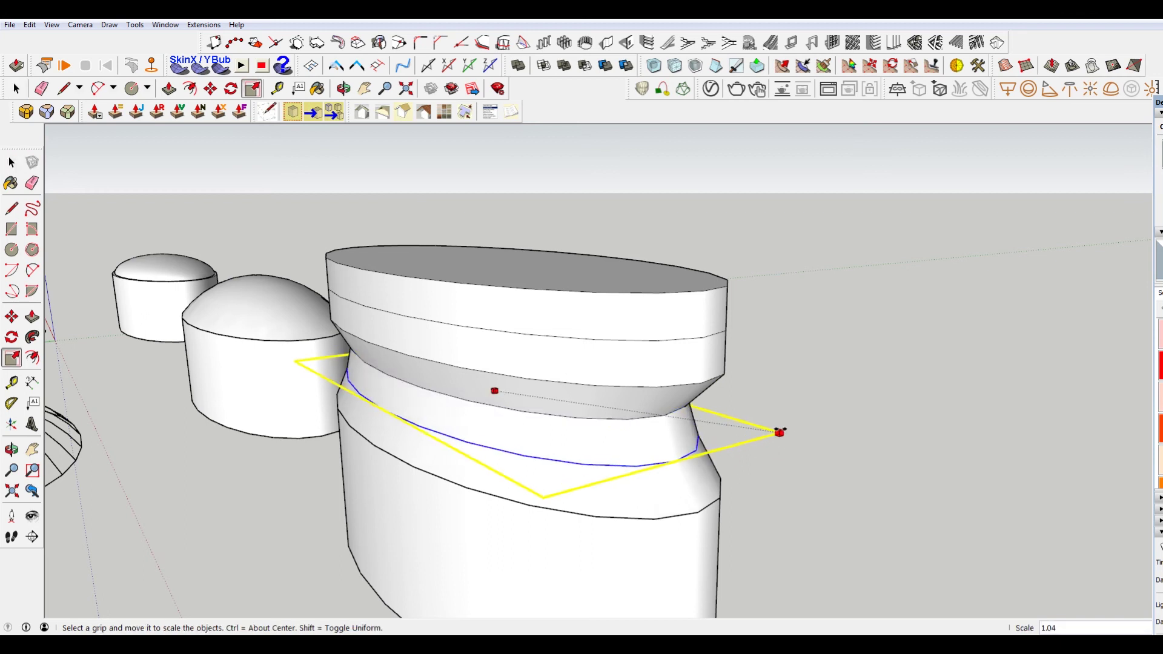
left_click(797, 434)
key("space")
Step: Select the third ring from the bottom and scale it inward about its centre, narrower than the second ring
middle_click_drag(677, 408, 630, 374)
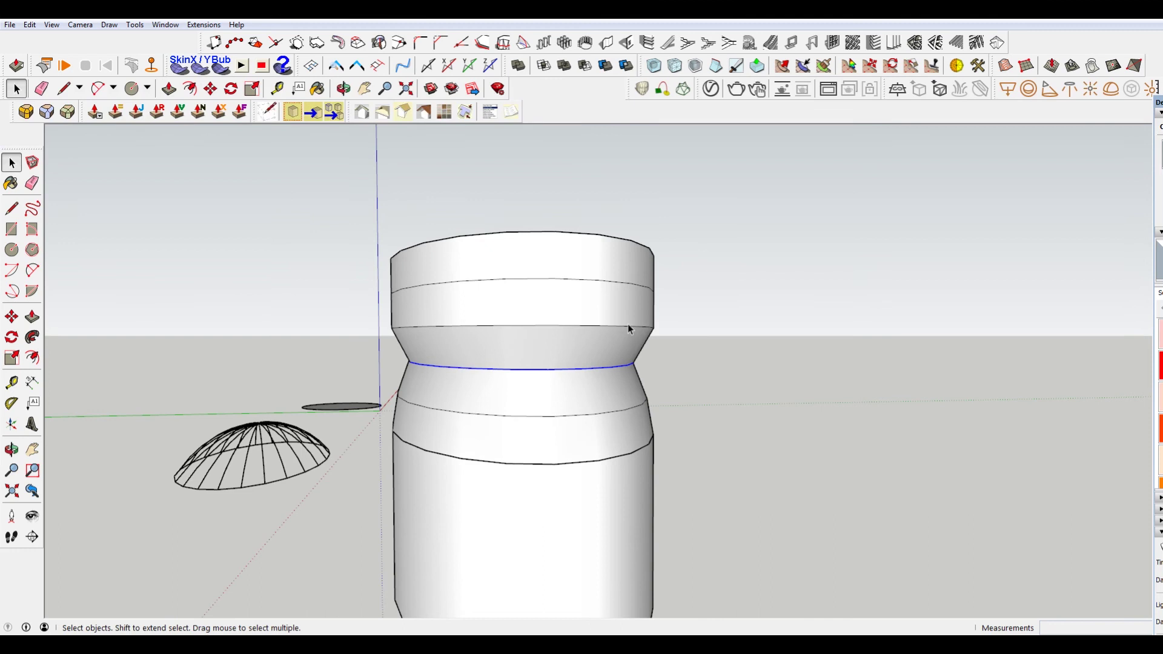
left_click(628, 322)
left_click(633, 325)
key("s")
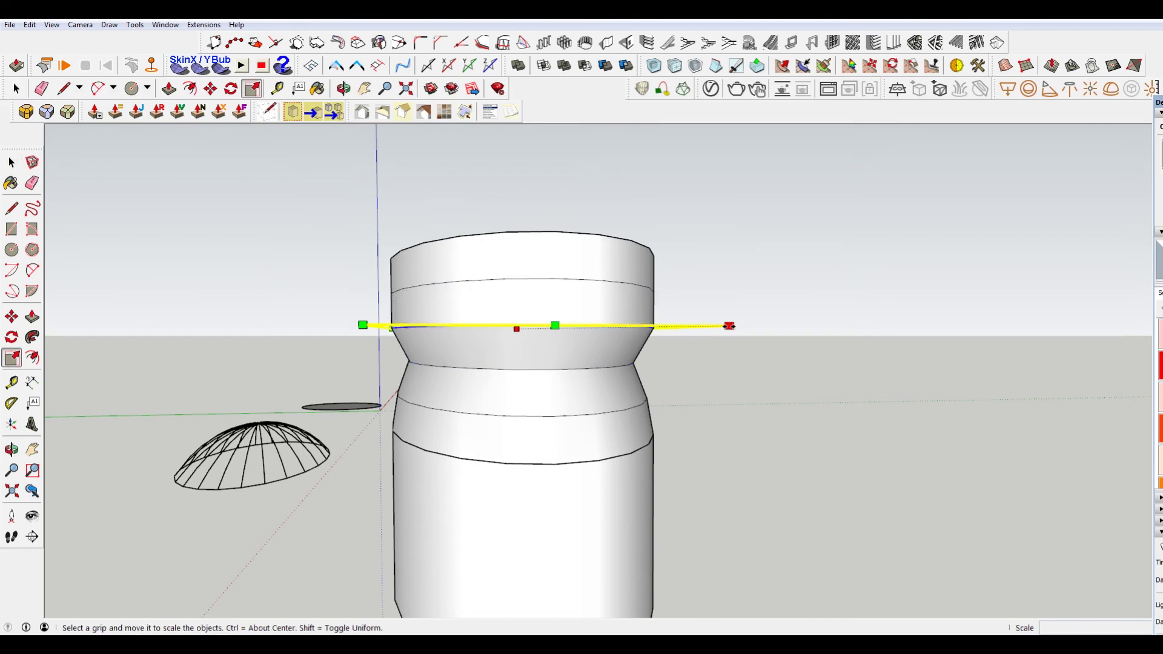
left_click(730, 326)
left_click(641, 327)
key("space")
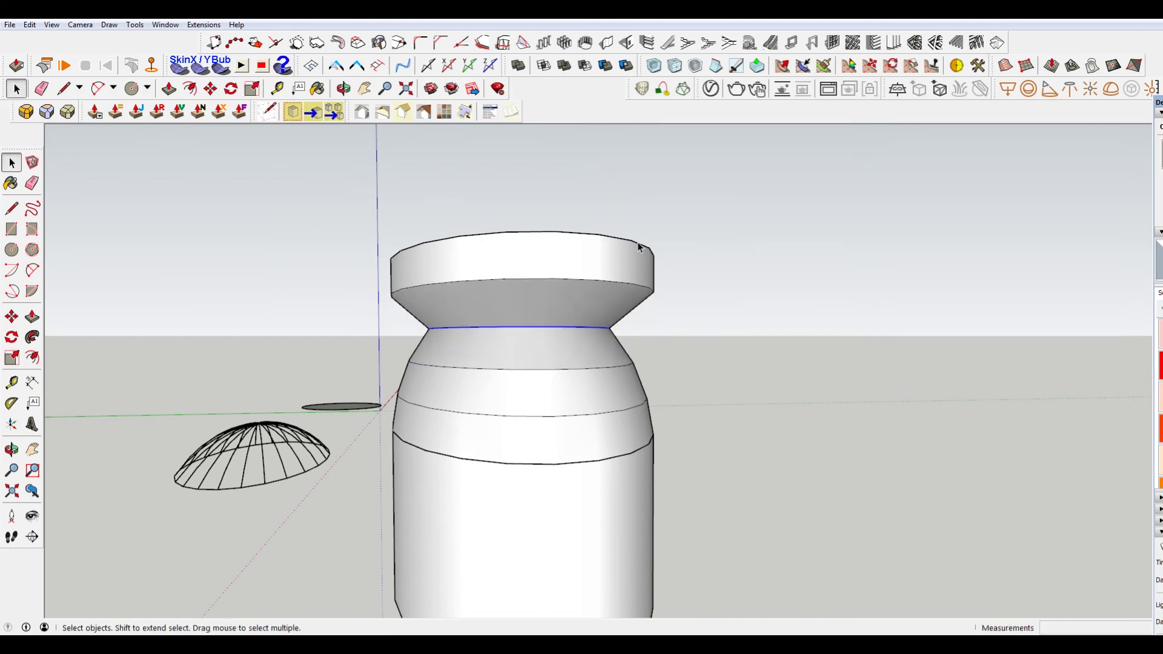
Step: Scale the upper volume's topmost ellipse about its centre down to a small cap
left_click(640, 247)
middle_click_drag(639, 247, 695, 307)
key("s")
left_click(736, 294)
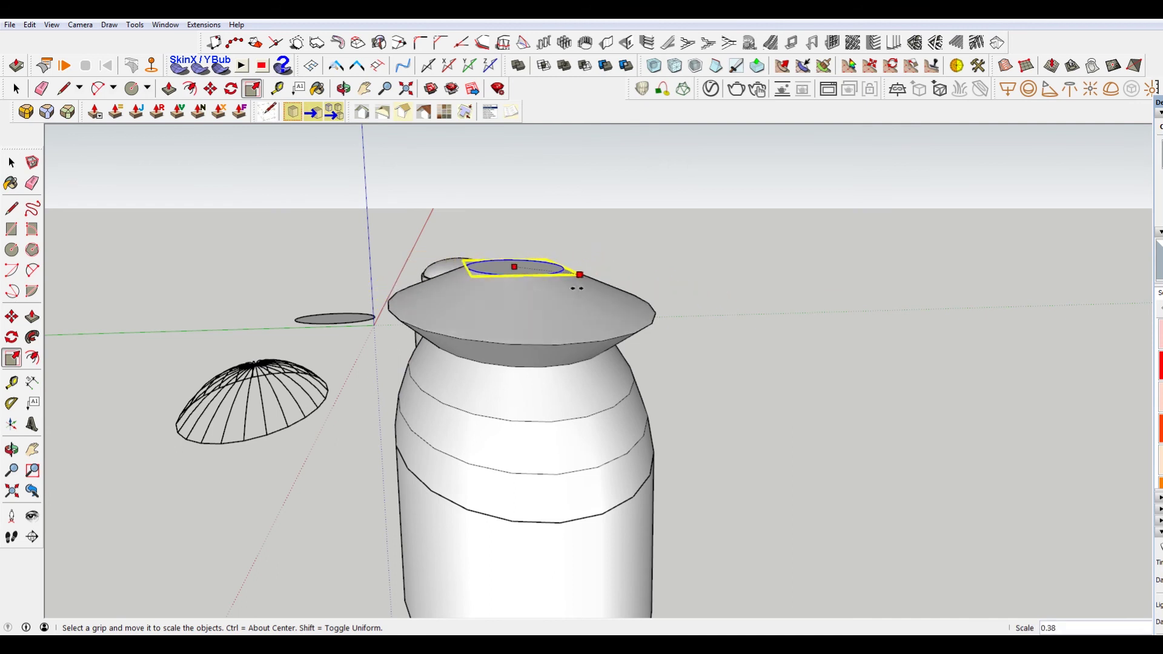
left_click(527, 266)
key("space")
Step: Select the fourth ring, just below the cap, and scale it inward about its centre to 0.42
left_click(561, 343)
key("s")
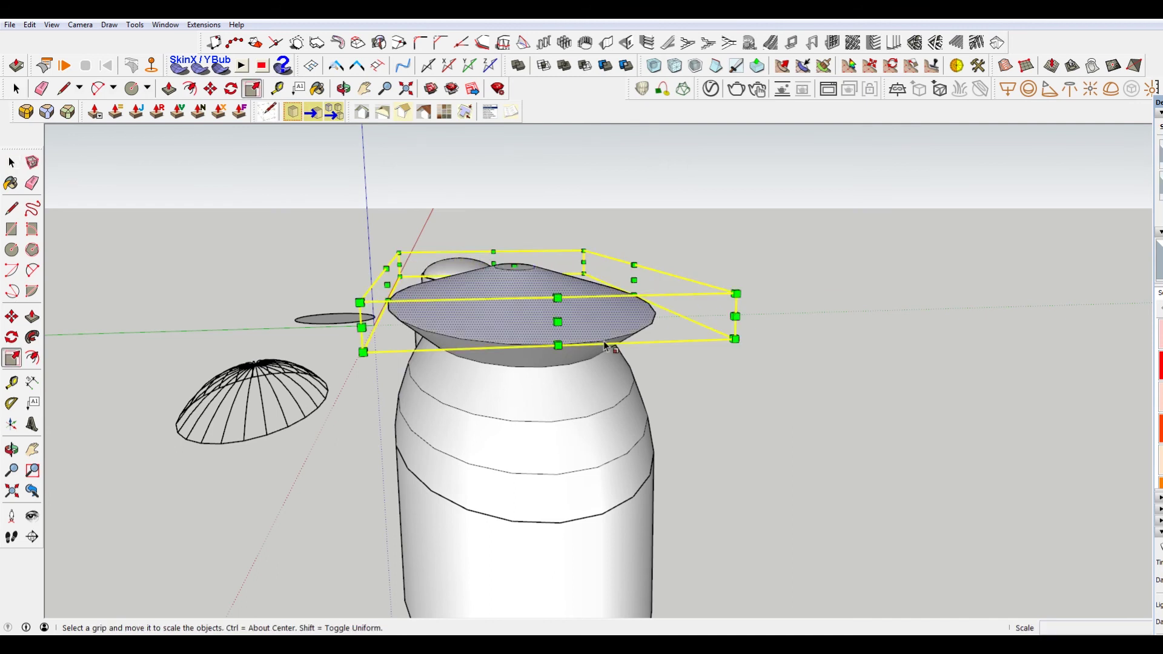
key("space")
left_click(610, 342)
key("s")
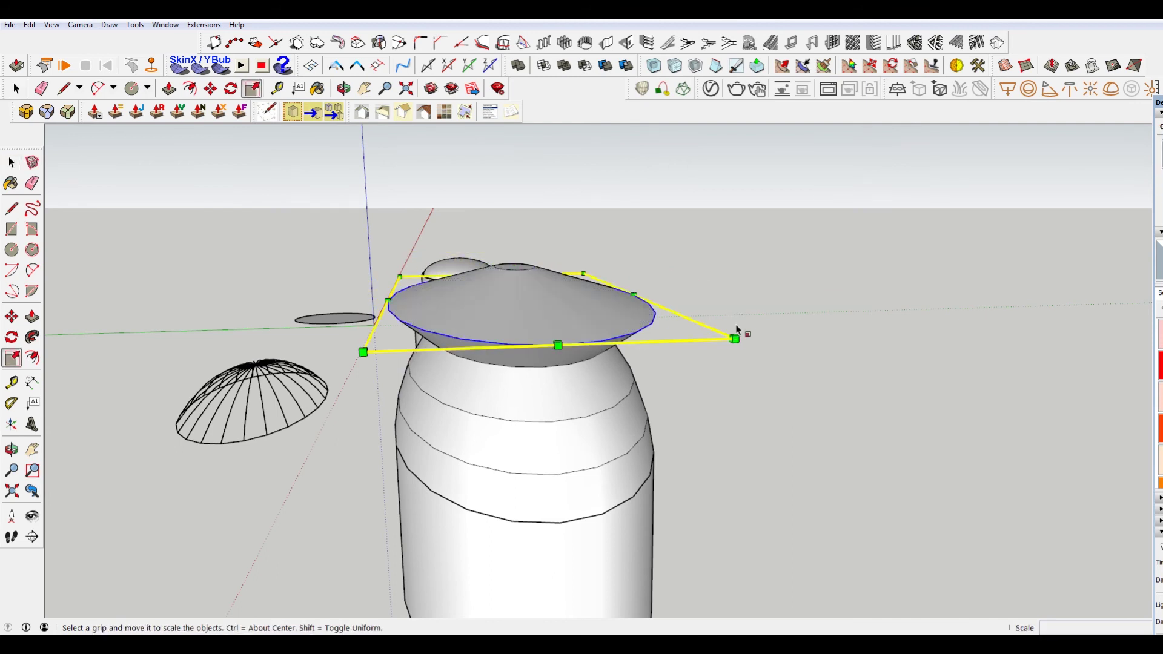
left_click(735, 332)
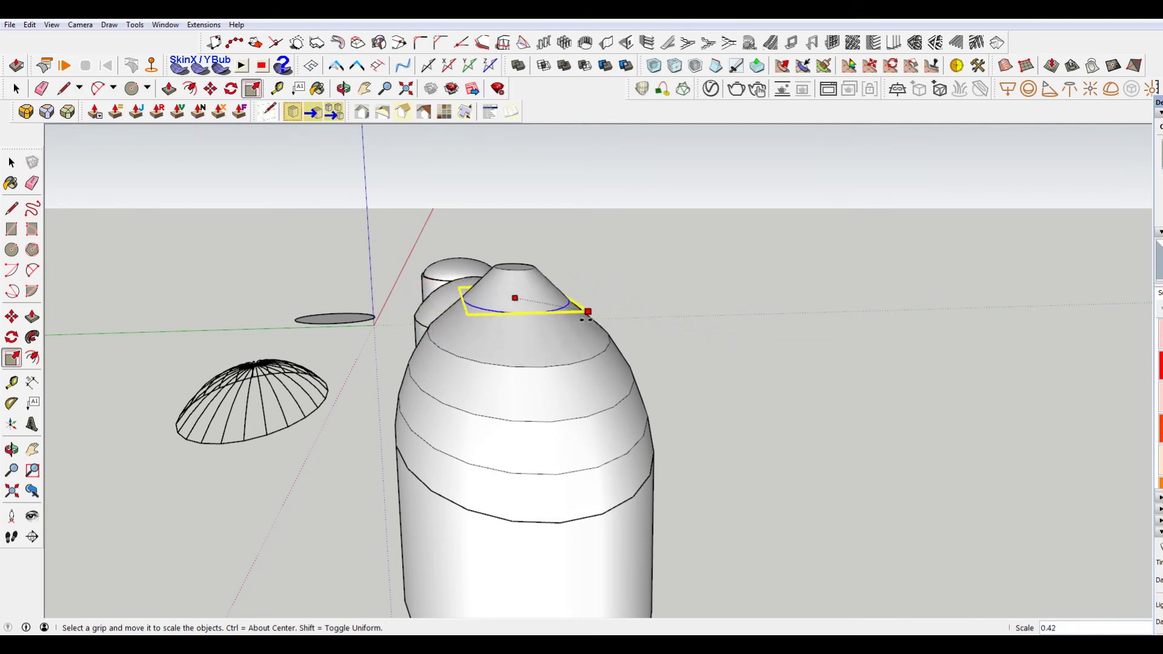
left_click(586, 313)
Step: Select the dome's topmost ellipse and move it down the blue axis by about 8' 6" to flatten the cap
middle_click_drag(586, 314, 563, 280)
scroll(576, 296, "up", 3)
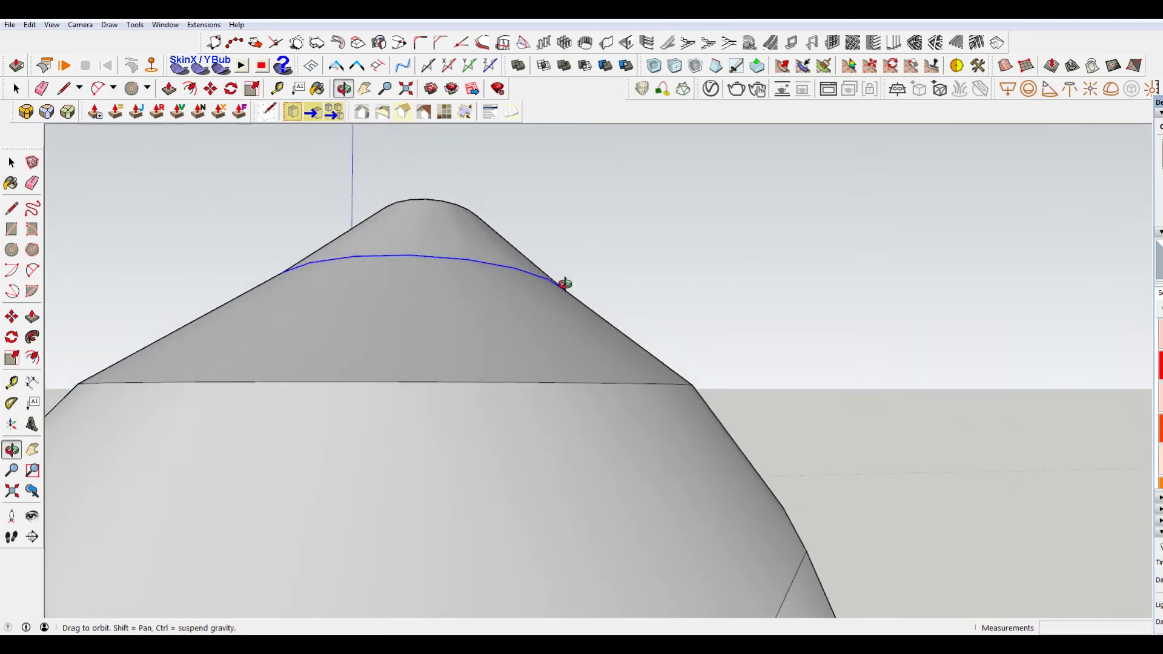
scroll(620, 296, "down", 3)
scroll(530, 248, "up", 3)
key("space")
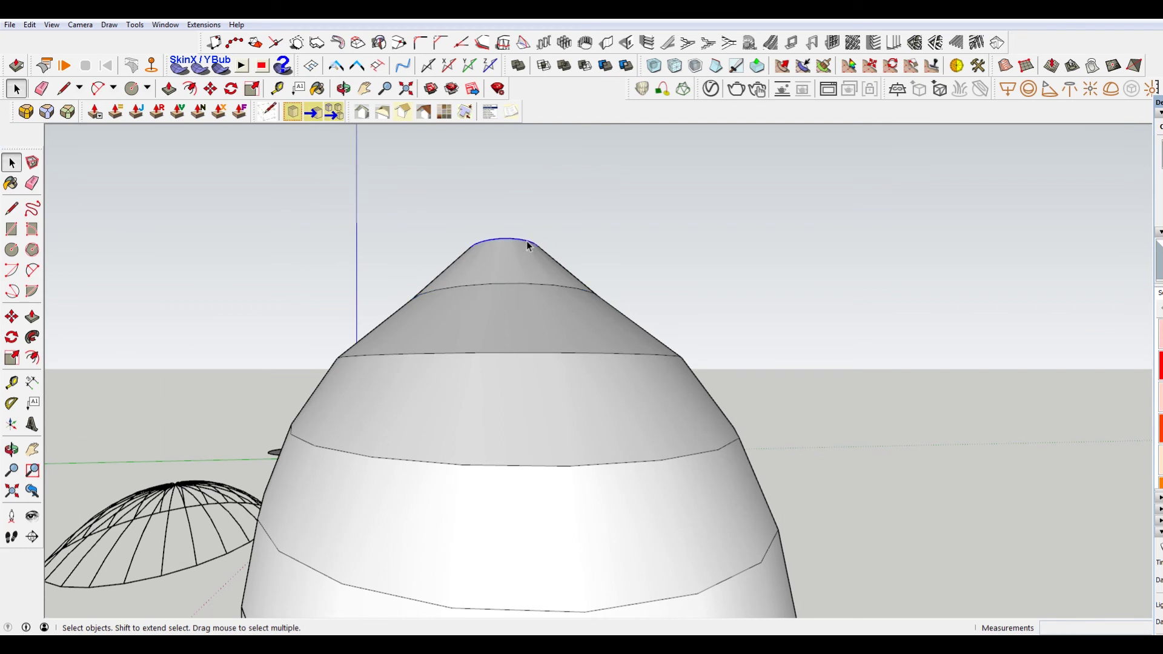
middle_click_drag(525, 241, 540, 255)
key("m")
scroll(696, 236, "down", 3)
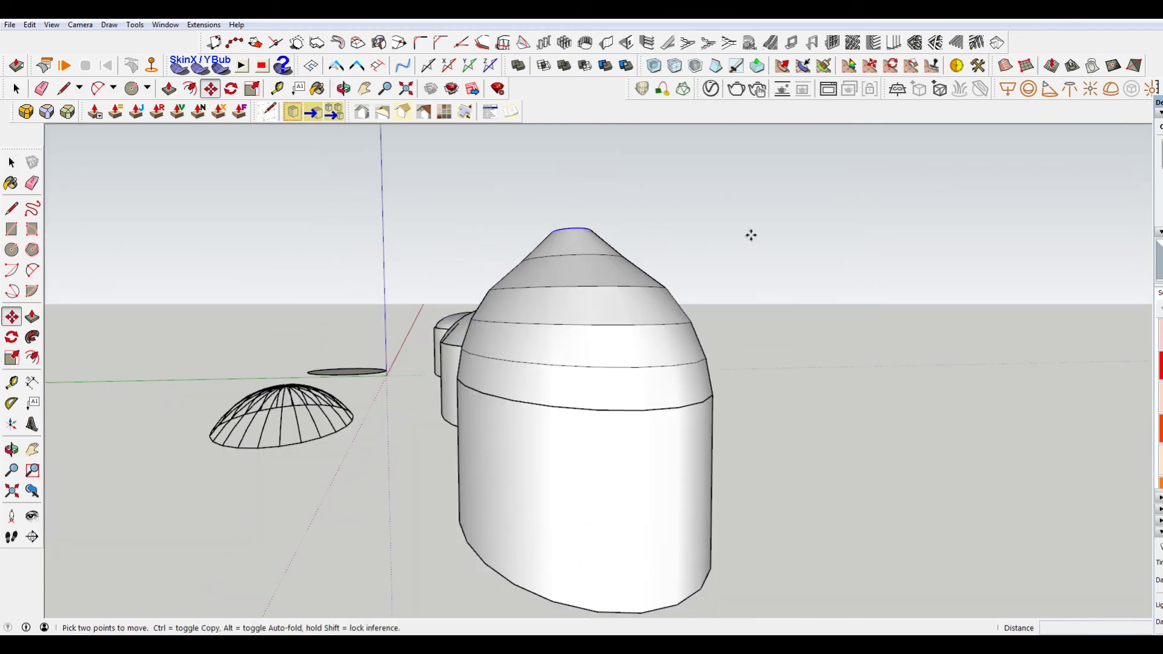
left_click(751, 234)
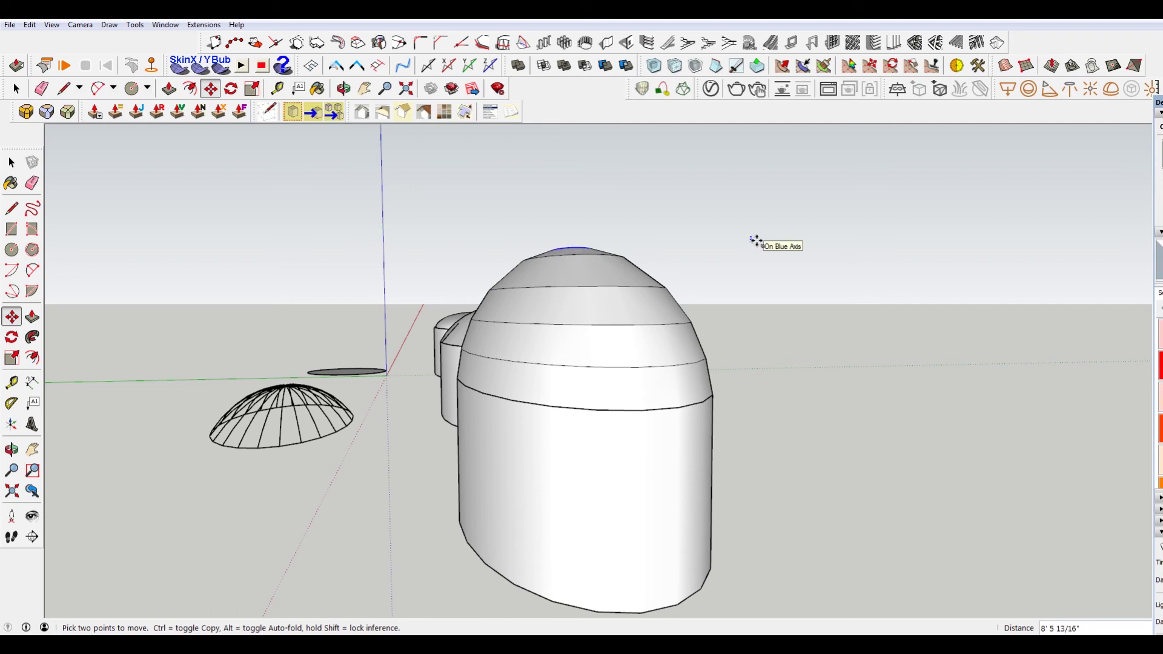
left_click(755, 243)
Step: Soften the edges between the dome's rings with the Eraser, keeping the edge where the dome meets the wall
mouse_move(726, 252)
middle_mouse_down()
mouse_move(361, 265)
mouse_move(679, 277)
mouse_move(852, 306)
mouse_move(708, 327)
mouse_move(688, 285)
mouse_move(721, 267)
mouse_move(660, 283)
middle_mouse_up()
key("e")
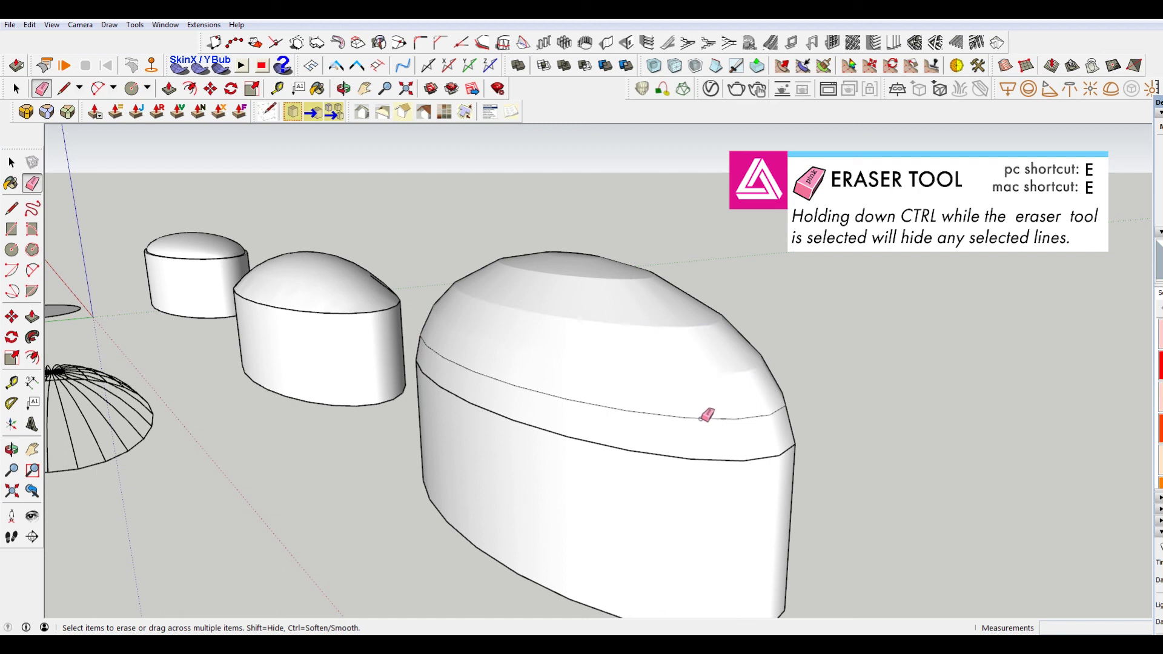
middle_click_drag(953, 407, 470, 306)
Step: Select all of the smoothed dome surface above the largest building's wall and make it a group
key("space")
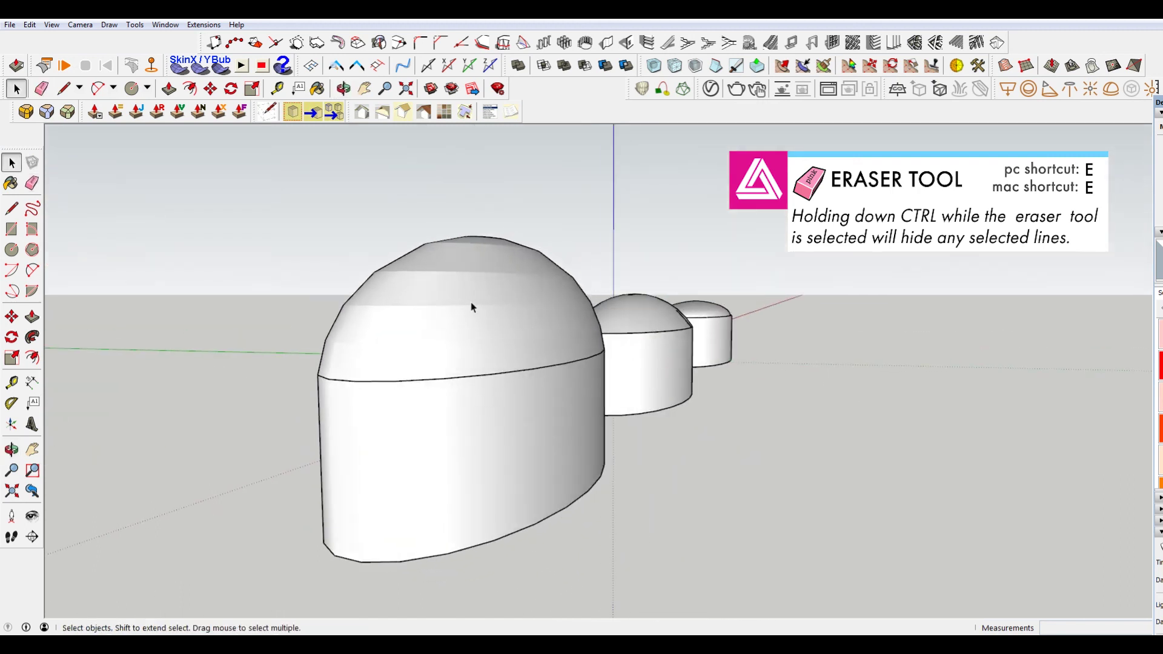
left_click(441, 321)
right_click(440, 321)
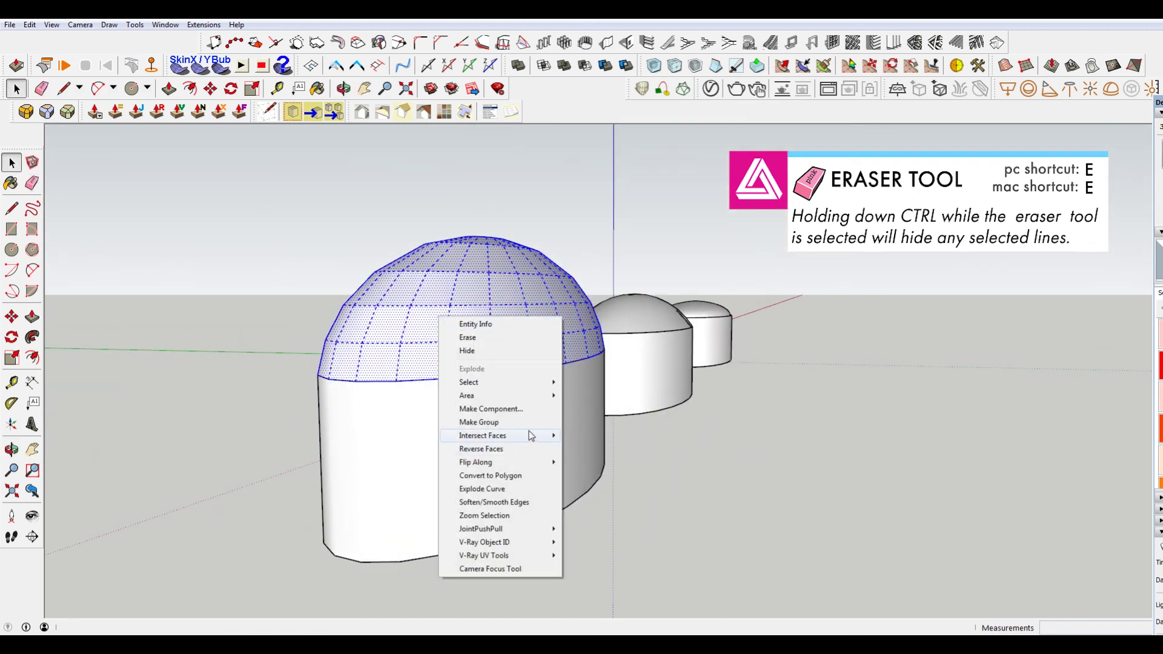
left_click(478, 422)
middle_click_drag(511, 402, 327, 236)
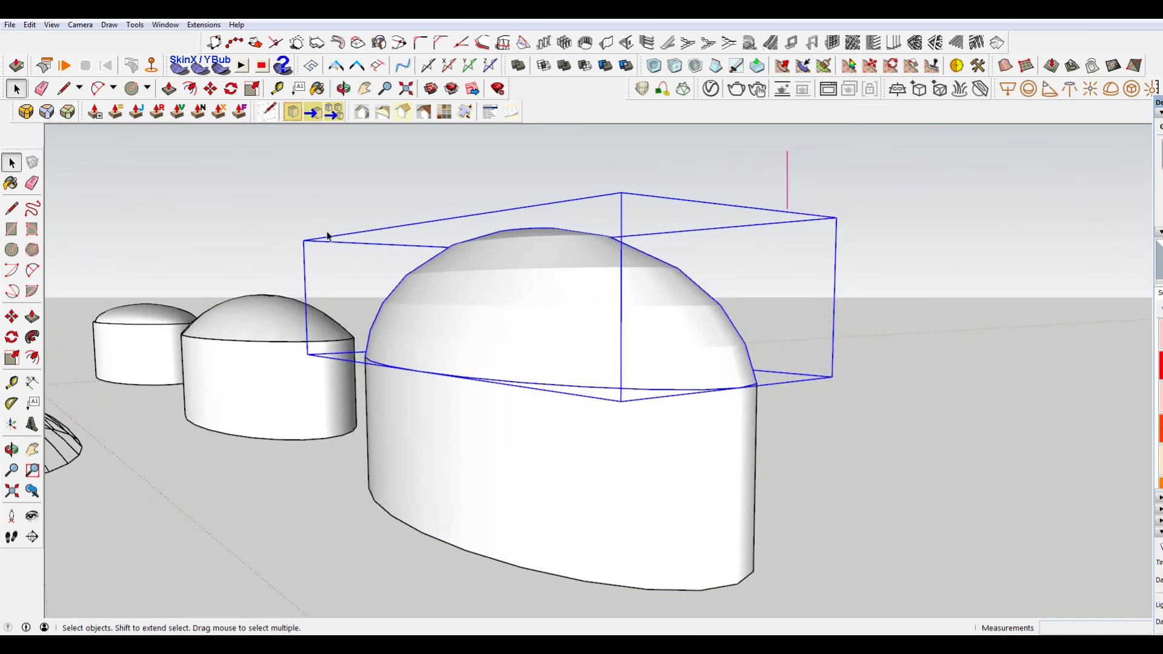
left_click(918, 295)
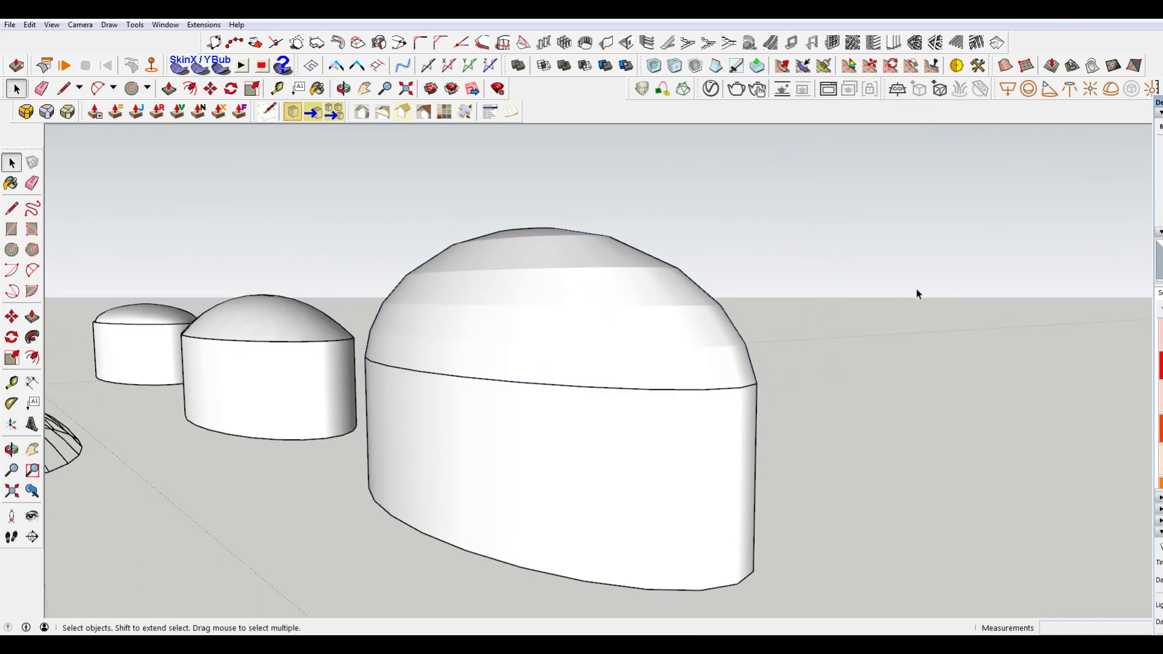